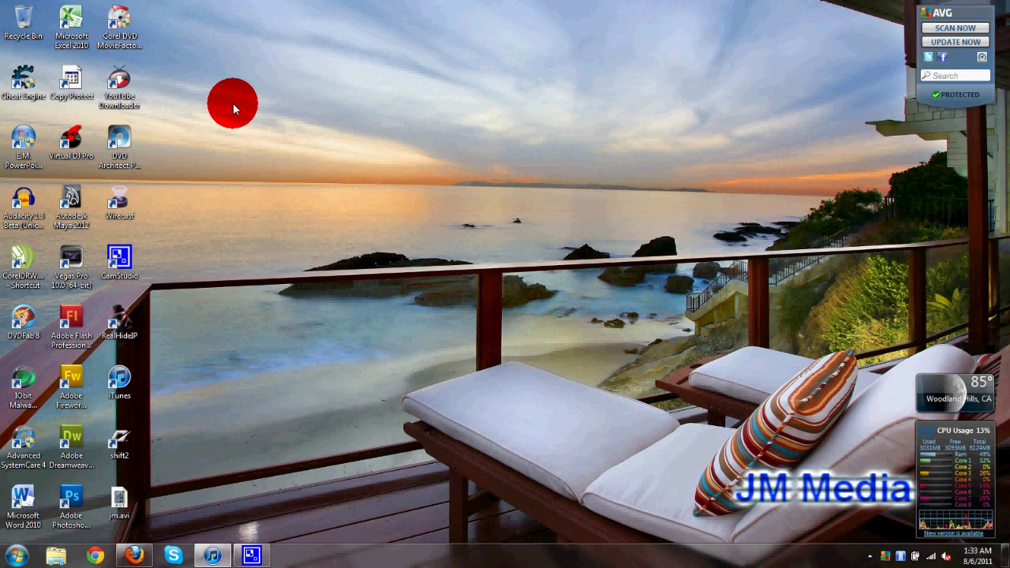
# Step: In Windows Explorer, go into the Documents library and find the Teenage Vloger folder
pyautogui.click(56, 556)
pyautogui.doubleClick(444, 180)
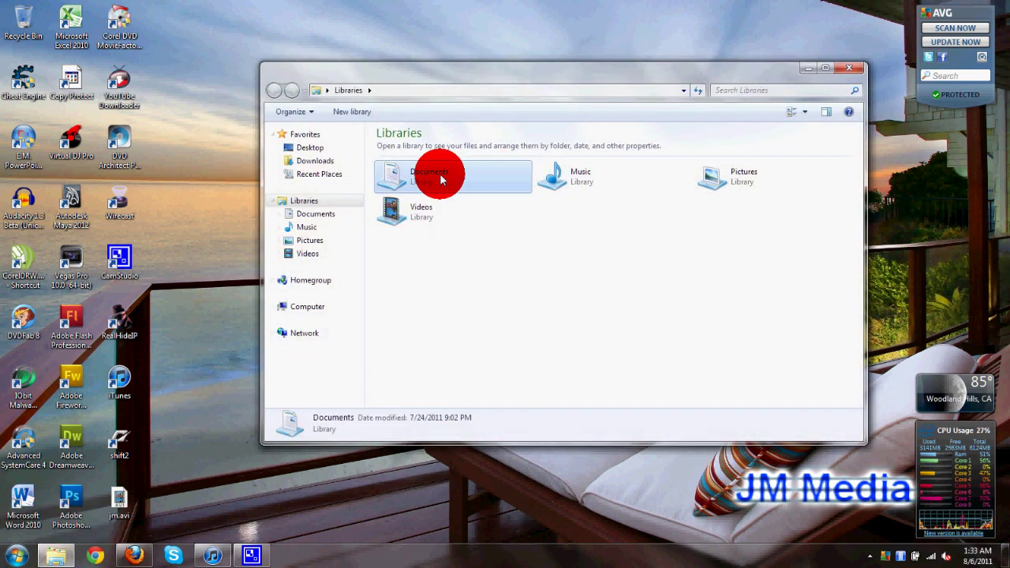
pyautogui.scroll(-1, 417, 297)
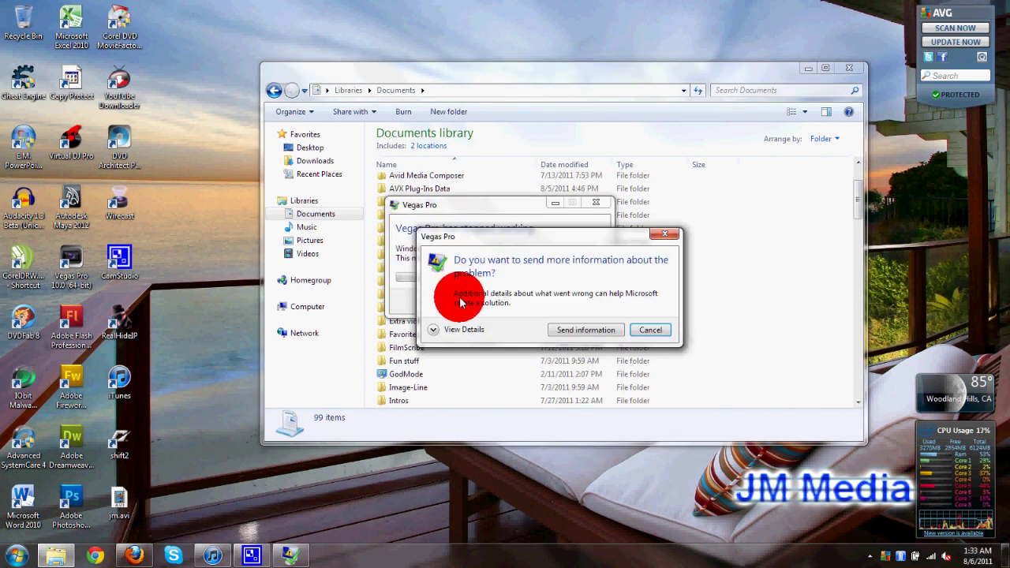
pyautogui.click(661, 238)
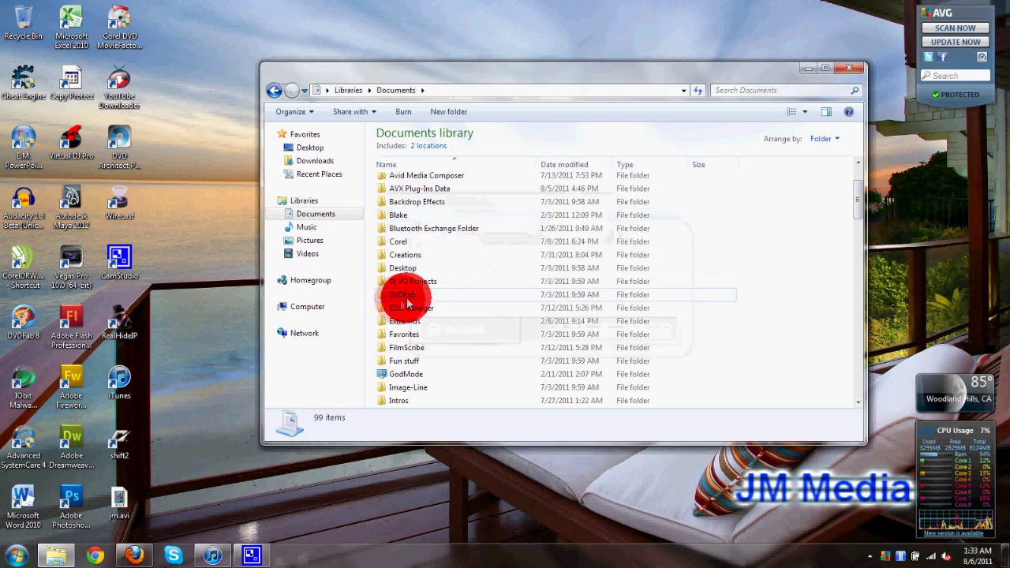
pyautogui.click(403, 294)
pyautogui.press('t')
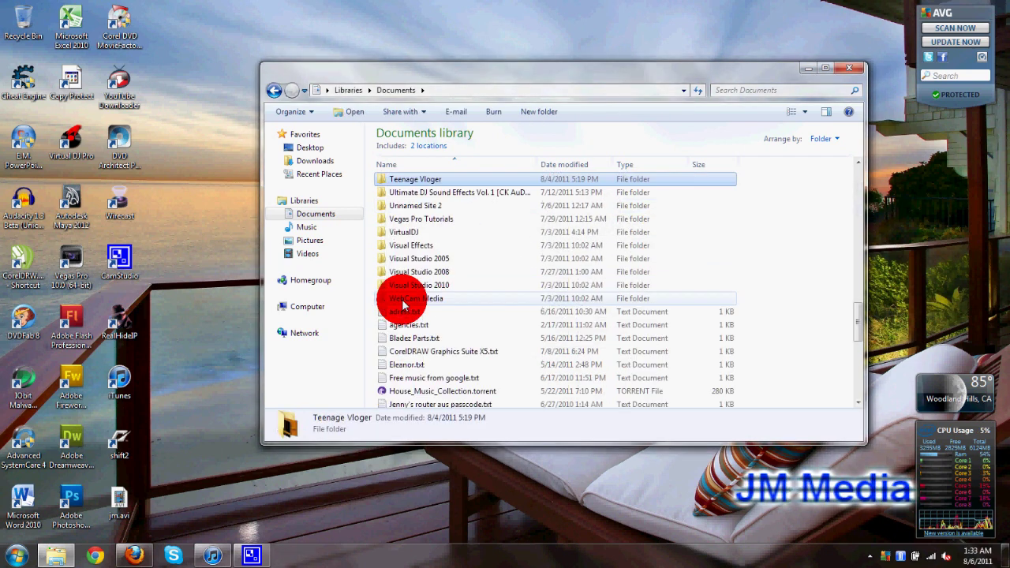
# Step: Open the Teenage Vloger folder and play sex2.wmv
pyautogui.doubleClick(445, 180)
pyautogui.click(433, 200)
pyautogui.doubleClick(433, 202)
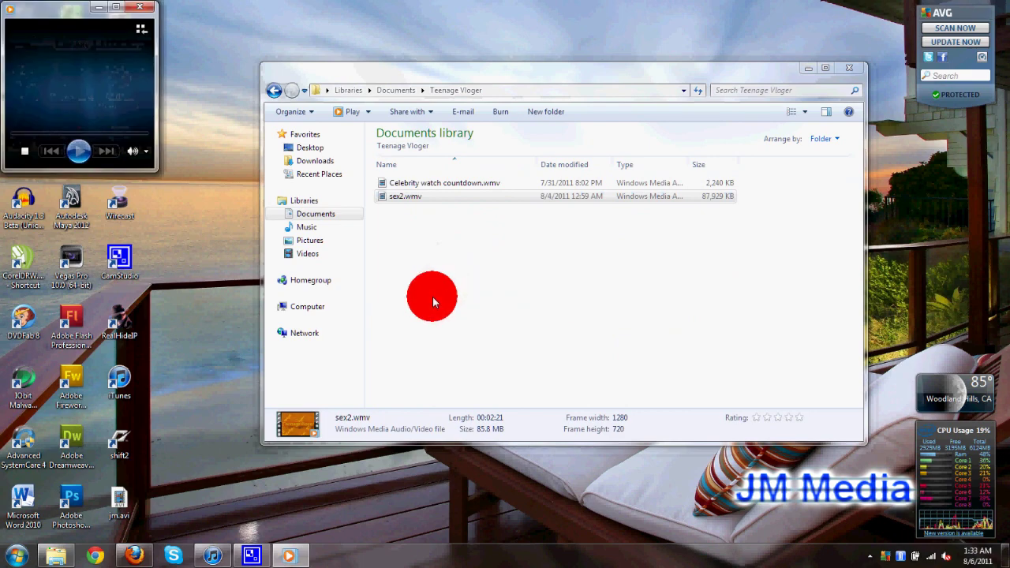
# Step: Skip partway through the sex2.wmv clip in Windows Media Player, then close the player
pyautogui.click(376, 439)
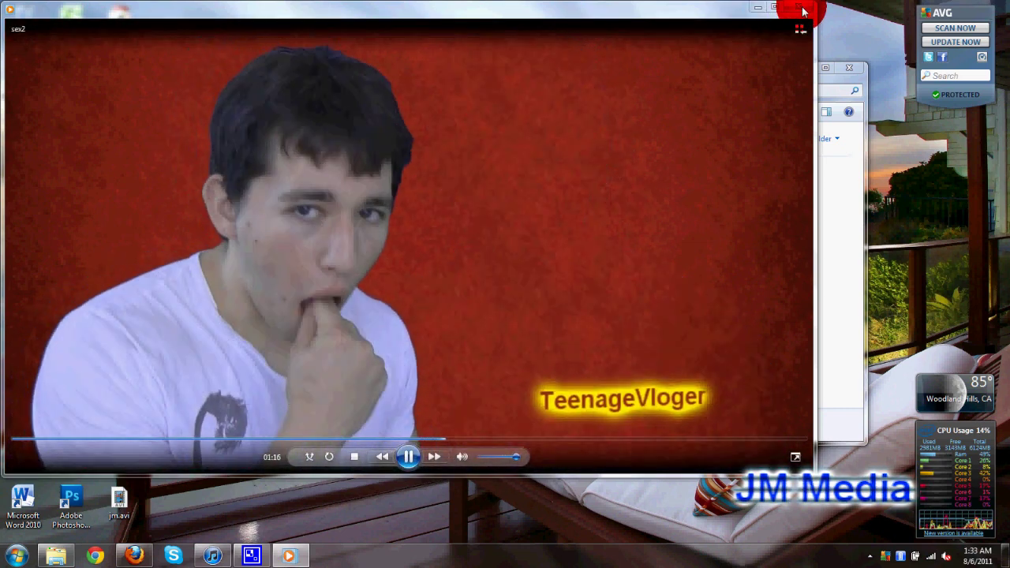
pyautogui.click(801, 8)
# Step: Close the Teenage Vloger folder window and launch Vegas Pro maximized
pyautogui.click(844, 71)
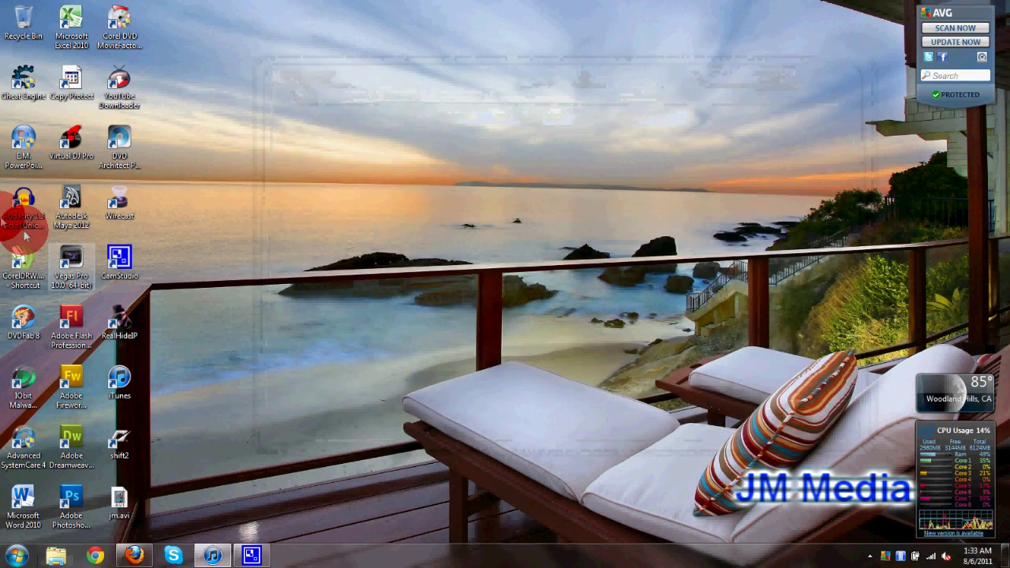
pyautogui.doubleClick(65, 257)
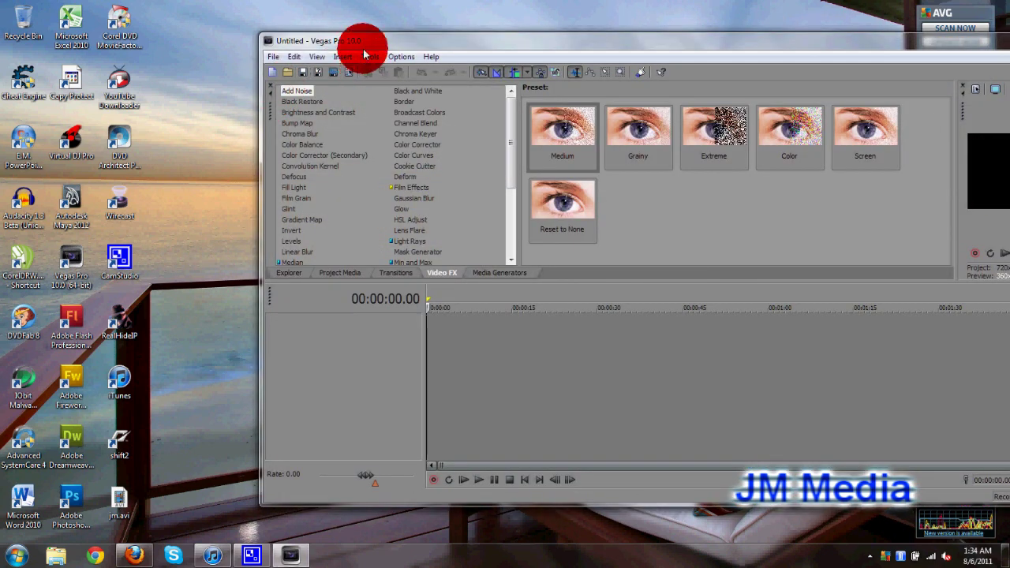
pyautogui.doubleClick(364, 47)
# Step: Insert a new video track and list the Text media generator presets
pyautogui.rightClick(176, 275)
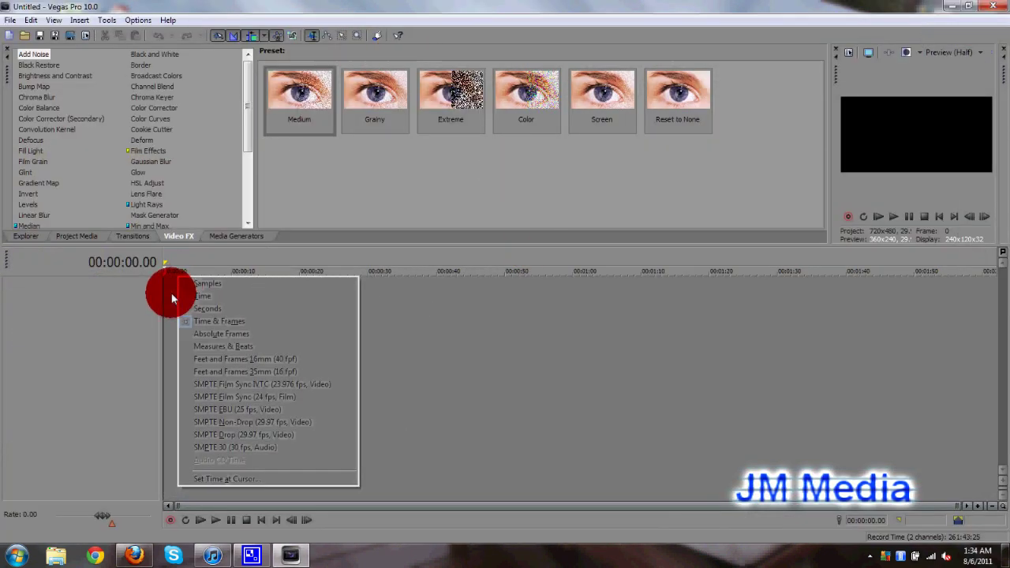
pyautogui.rightClick(169, 290)
pyautogui.click(200, 325)
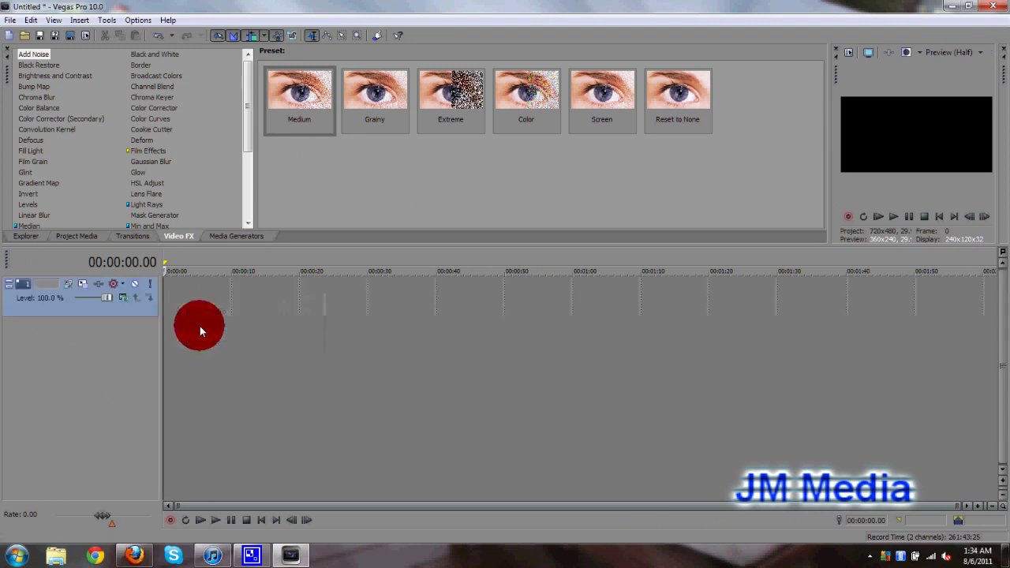
pyautogui.click(234, 237)
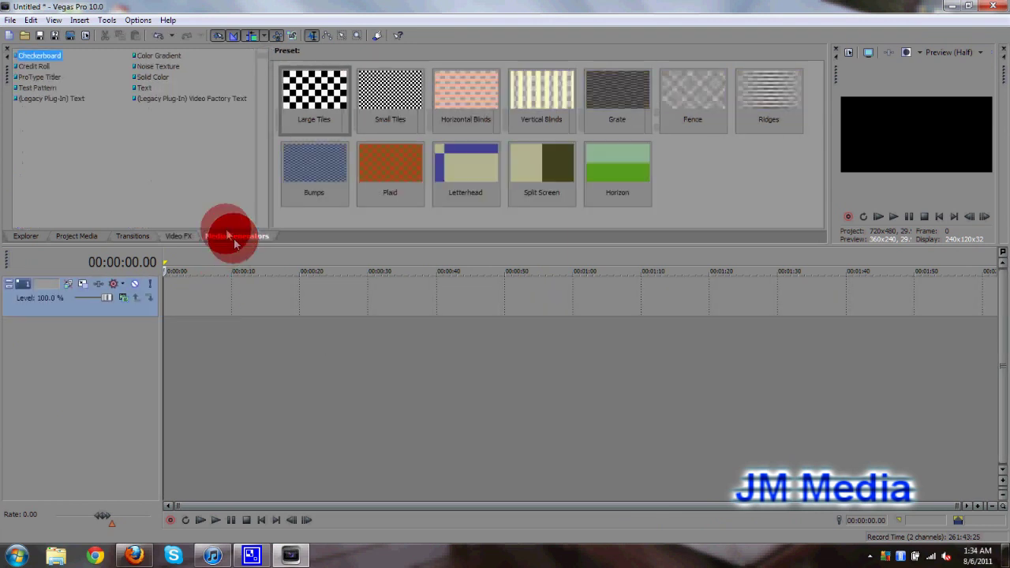
pyautogui.click(144, 87)
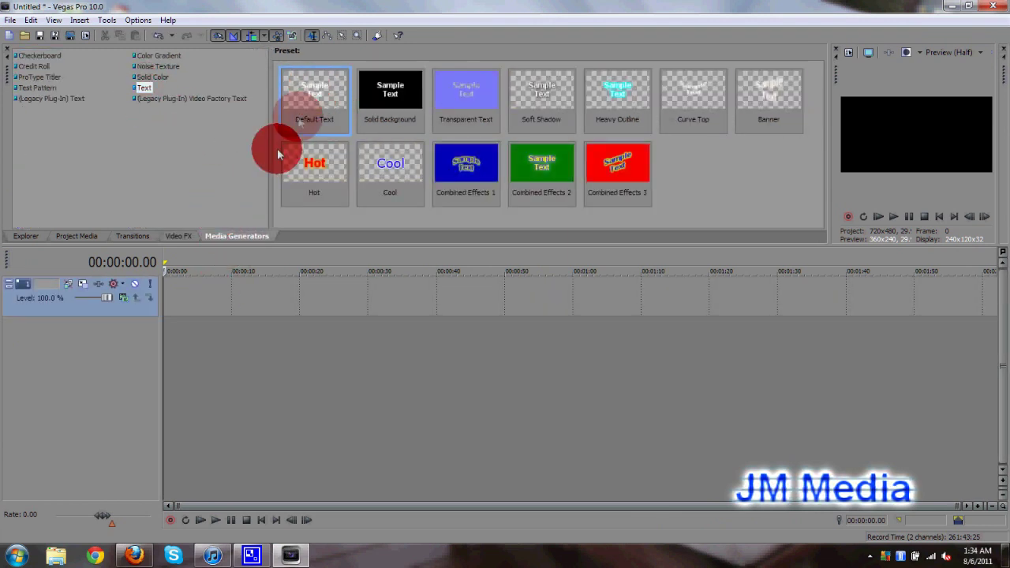
# Step: Place Default Text on the track, replacing Sample Text with 'JM Media' in blue
pyautogui.moveTo(278, 154); pyautogui.dragTo(178, 342)
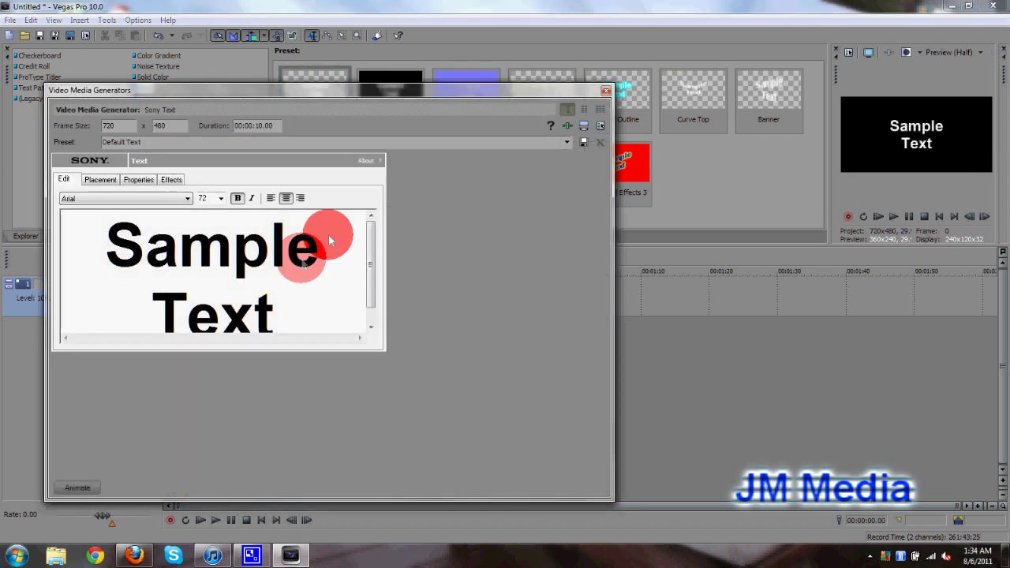
pyautogui.moveTo(107, 236); pyautogui.dragTo(353, 321)
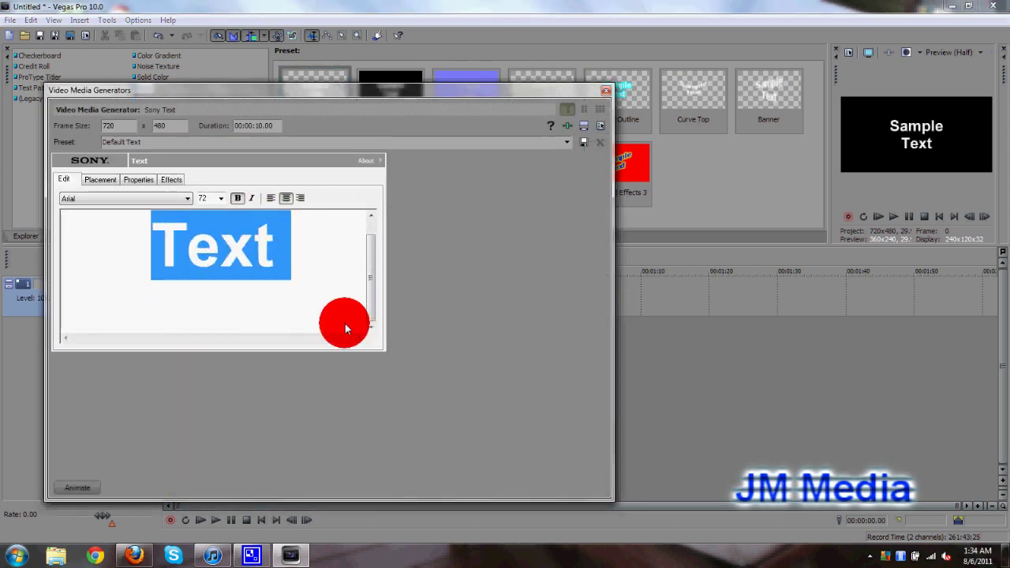
pyautogui.write('JM Media')
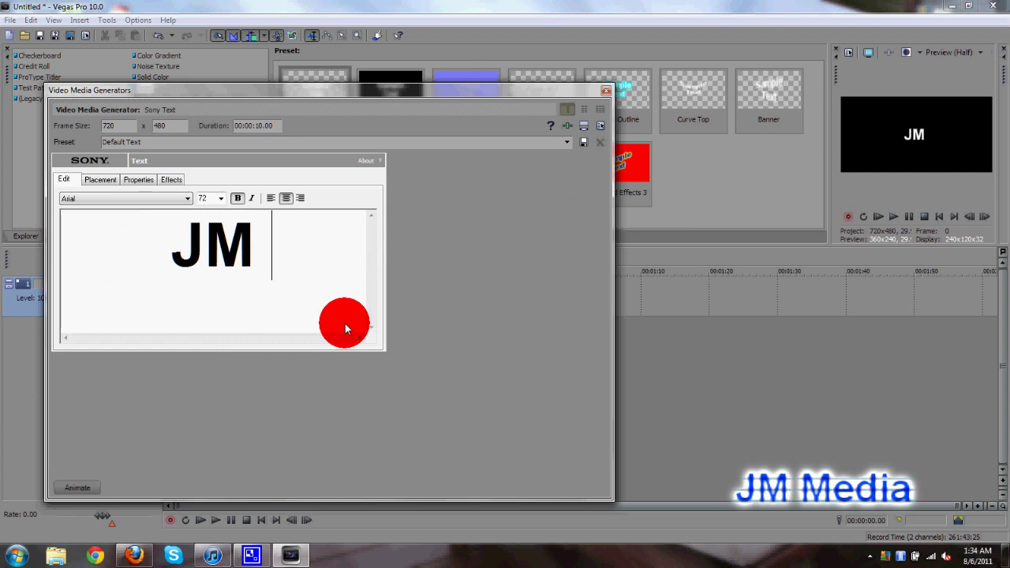
pyautogui.click(136, 180)
pyautogui.click(166, 270)
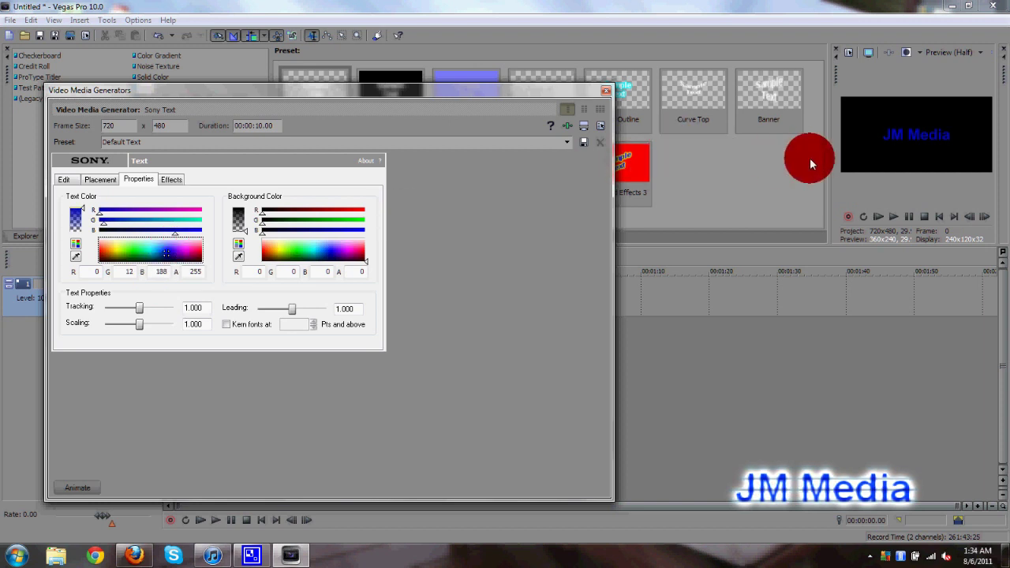
# Step: Add a white outline to the text with feather 0.227 and width 0.518
pyautogui.moveTo(829, 149); pyautogui.dragTo(689, 157)
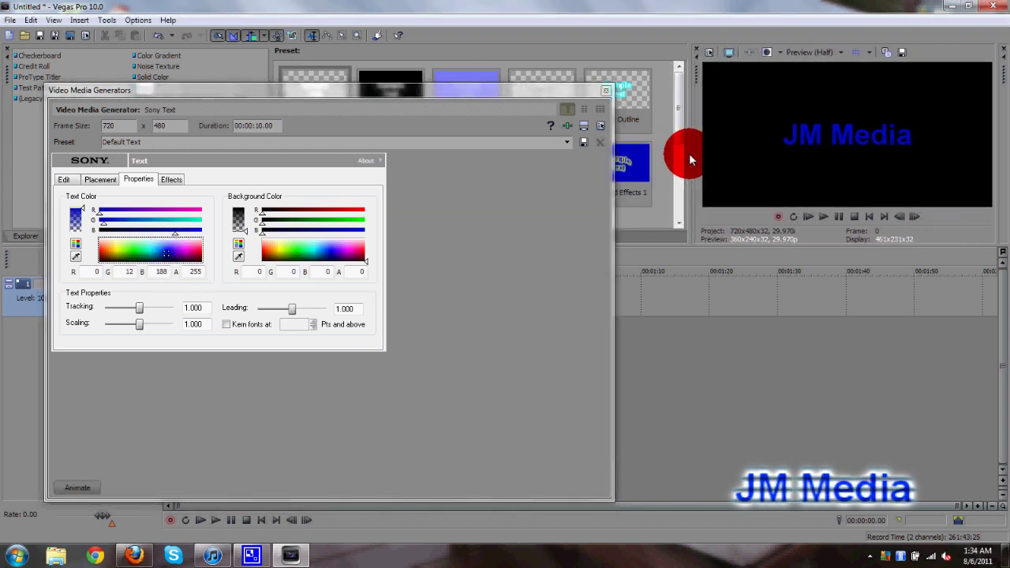
pyautogui.click(171, 179)
pyautogui.click(71, 208)
pyautogui.click(204, 208)
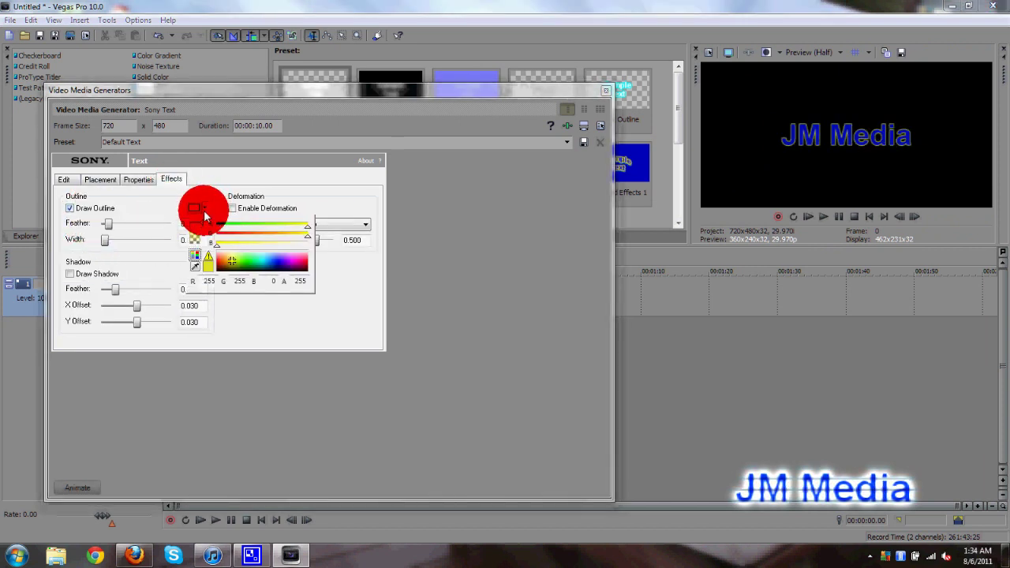
pyautogui.moveTo(230, 263); pyautogui.dragTo(232, 242)
pyautogui.click(197, 298)
pyautogui.moveTo(105, 239); pyautogui.dragTo(134, 246)
pyautogui.moveTo(109, 224); pyautogui.dragTo(143, 236)
pyautogui.click(301, 239)
pyautogui.click(588, 105)
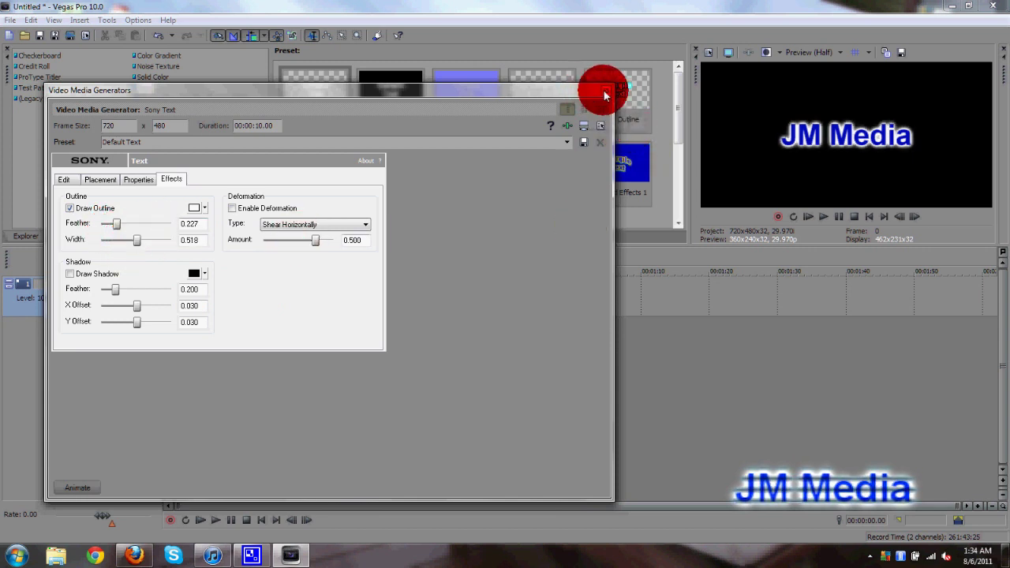
# Step: Close the Video Media Generators dialog and set Track 1's compositing mode to Source Alpha
pyautogui.click(605, 92)
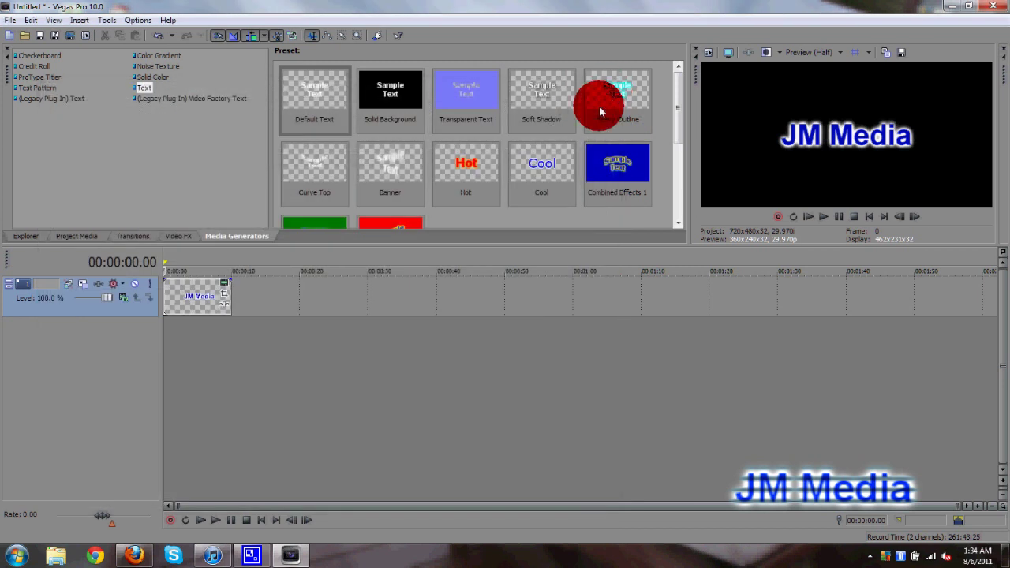
pyautogui.click(124, 304)
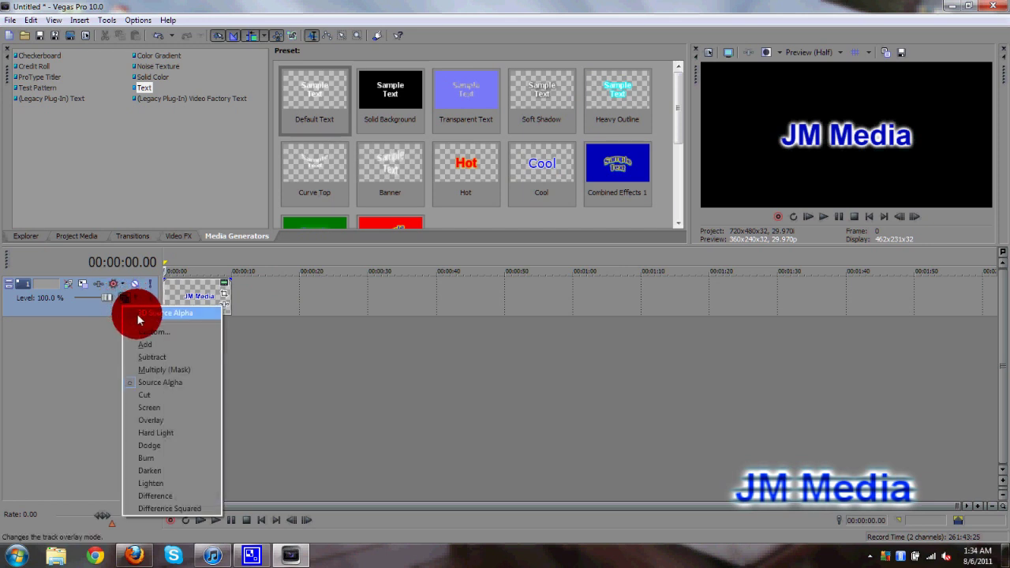
pyautogui.click(139, 314)
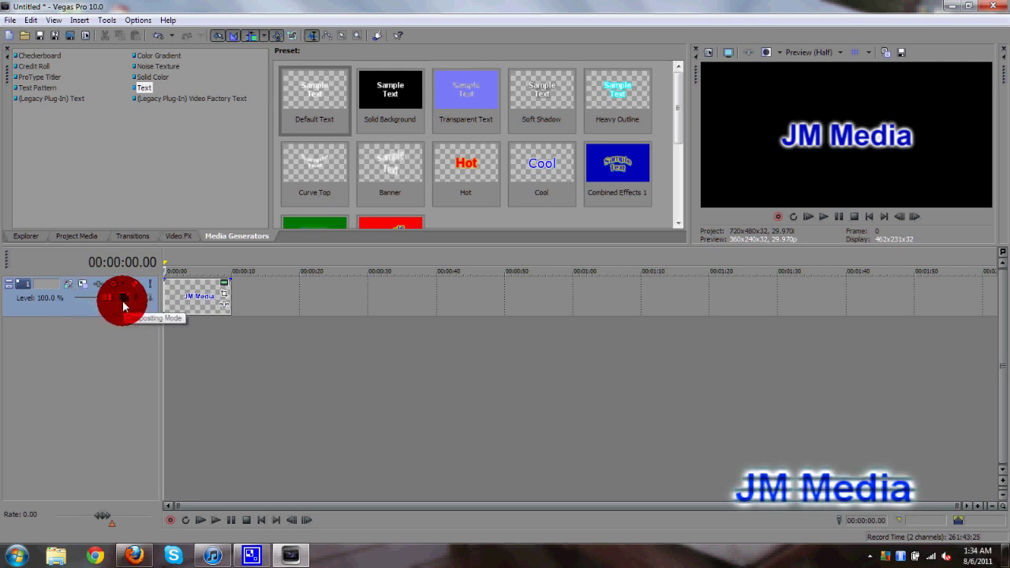
pyautogui.click(82, 289)
# Step: Drag Track 1's perspective frame slightly off centre to X 3.55
pyautogui.click(357, 290)
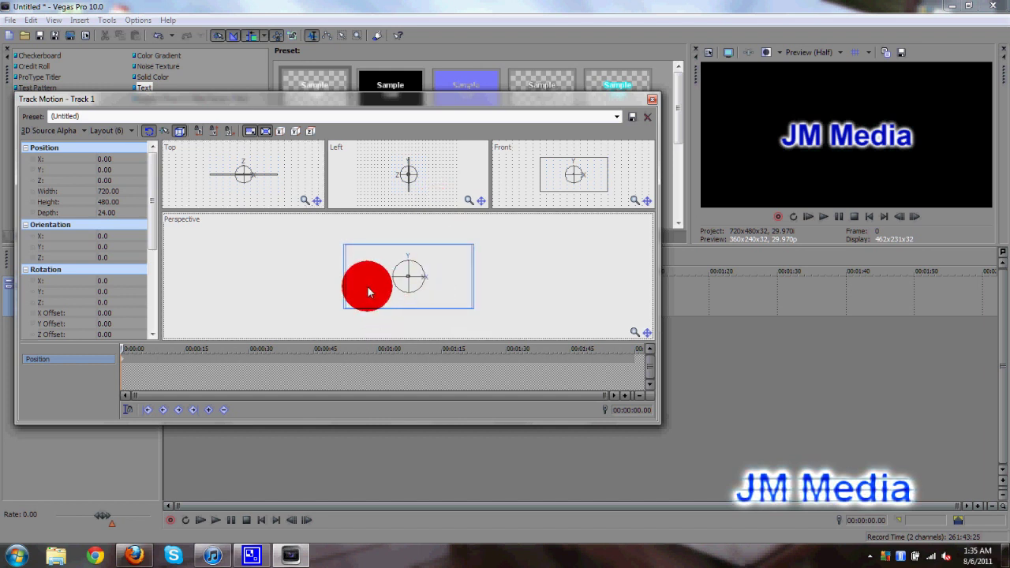
pyautogui.moveTo(367, 286)
pyautogui.mouseDown()
pyautogui.moveTo(260, 288)
pyautogui.moveTo(361, 309)
pyautogui.moveTo(367, 283)
pyautogui.mouseUp()
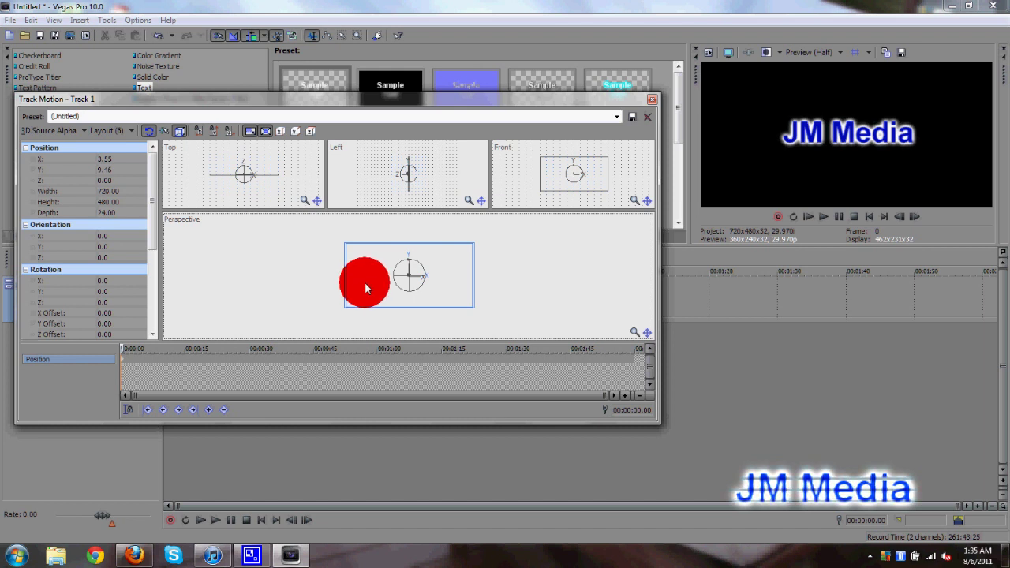
pyautogui.moveTo(364, 285); pyautogui.dragTo(366, 284)
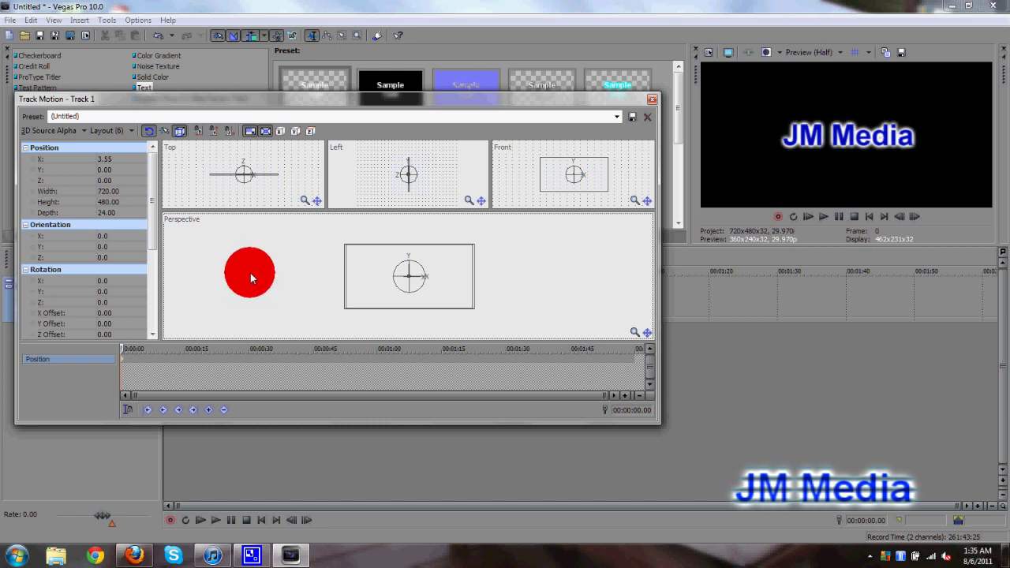
# Step: Restore Track 1's 3D box to X 0, Y 0, Z 0 and play back to check it
pyautogui.rightClick(220, 233)
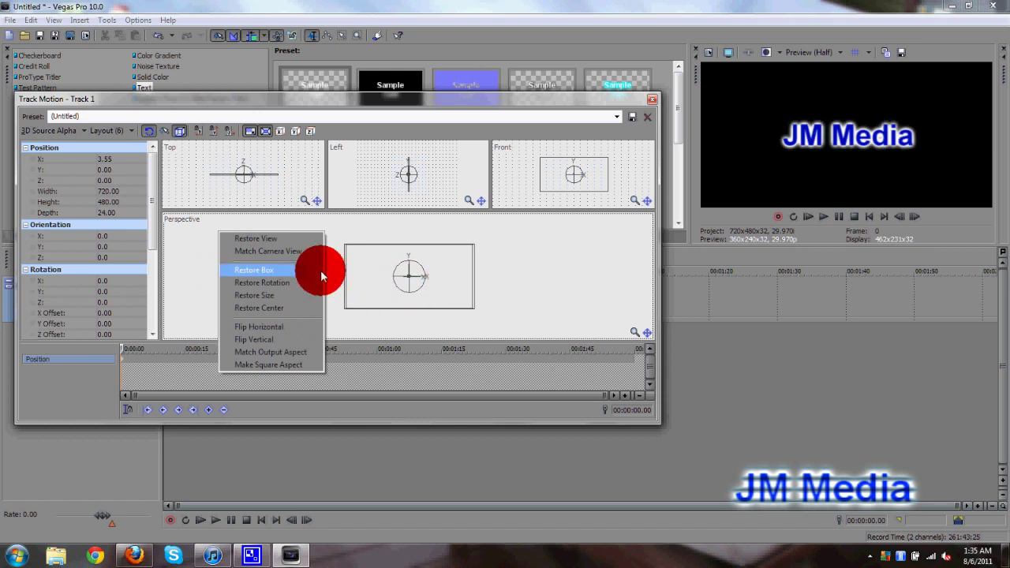
pyautogui.click(275, 270)
pyautogui.click(919, 330)
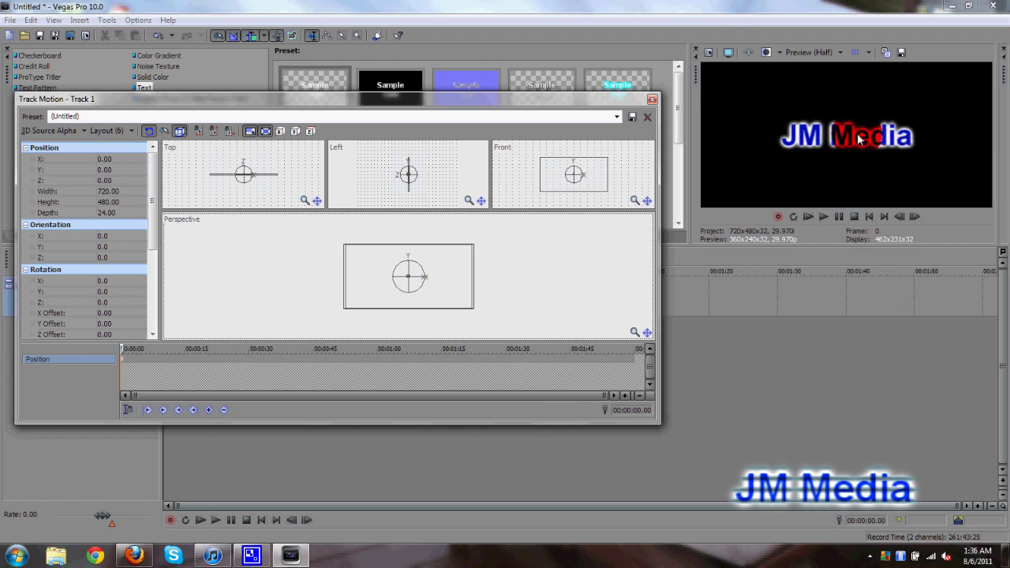
pyautogui.click(528, 199)
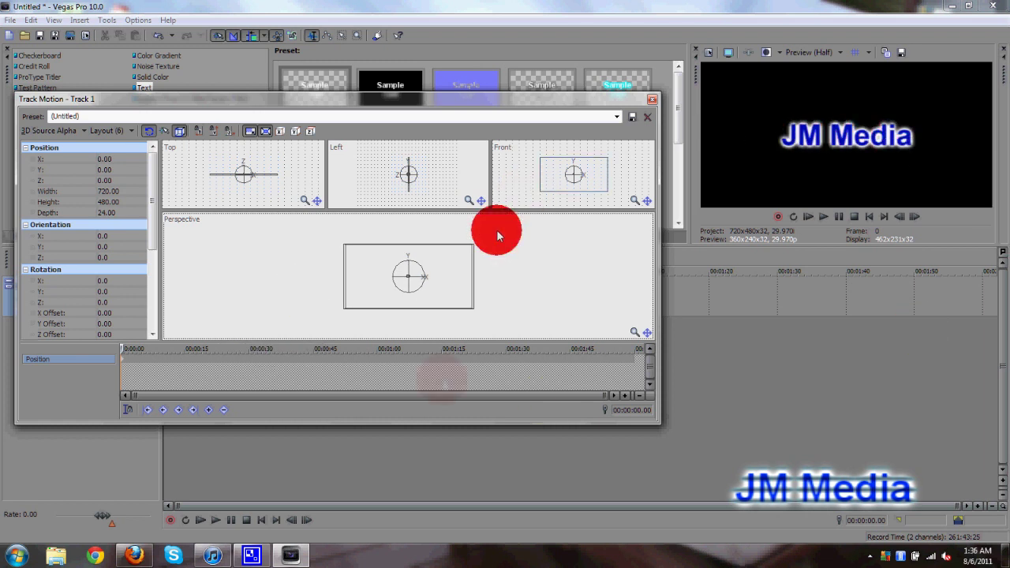
pyautogui.moveTo(90, 100); pyautogui.dragTo(343, 181)
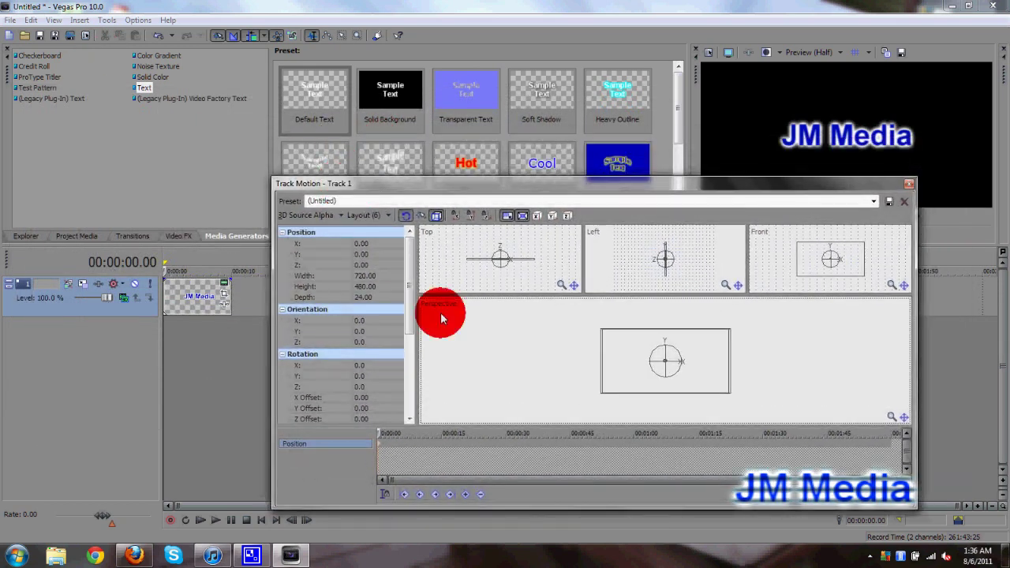
pyautogui.press('space')
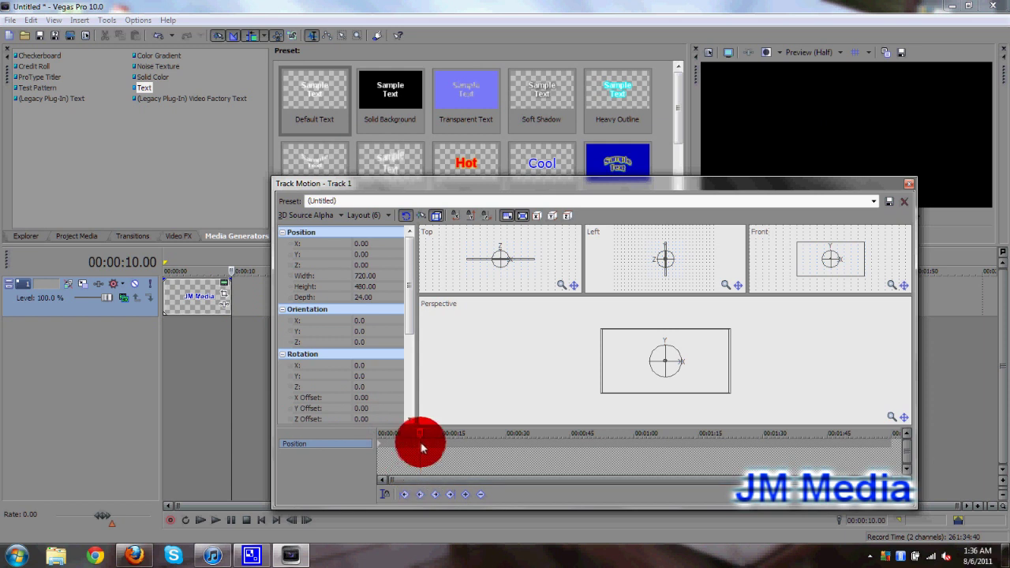
# Step: Add a Y rotation of 500 at the 10-second mark and scrub back to preview the spin
pyautogui.click(416, 440)
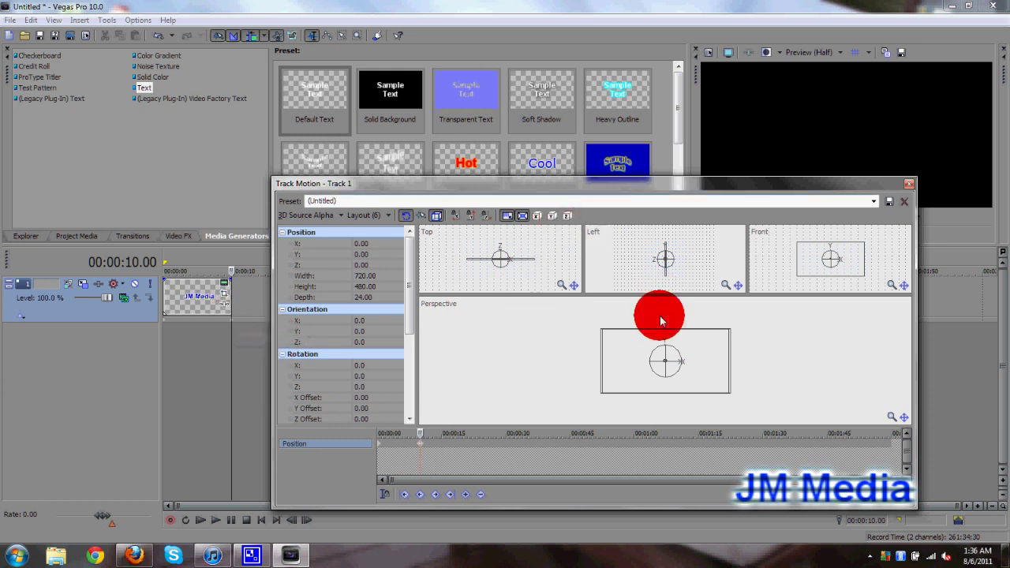
pyautogui.moveTo(408, 294); pyautogui.dragTo(408, 339)
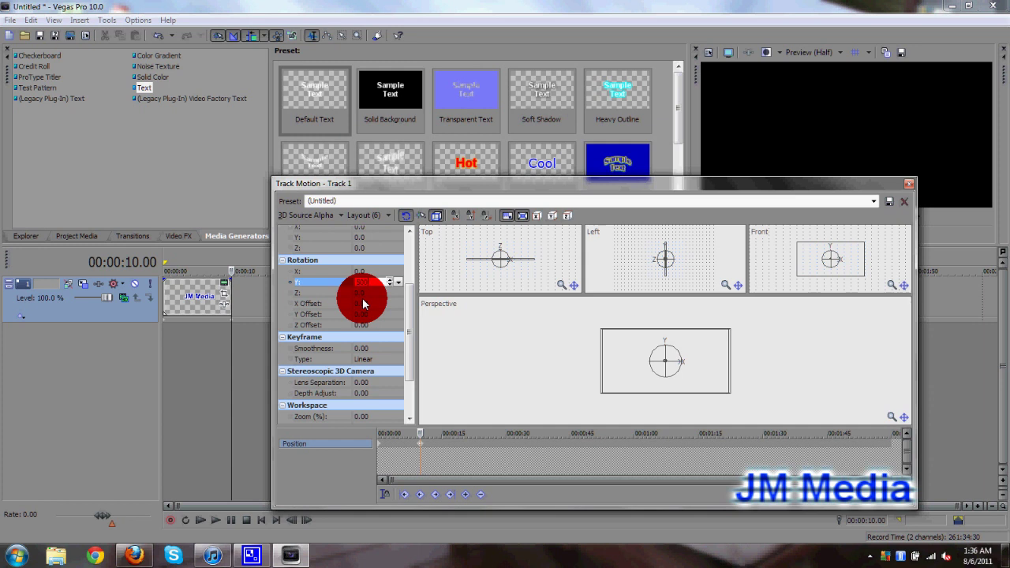
pyautogui.press('Return')
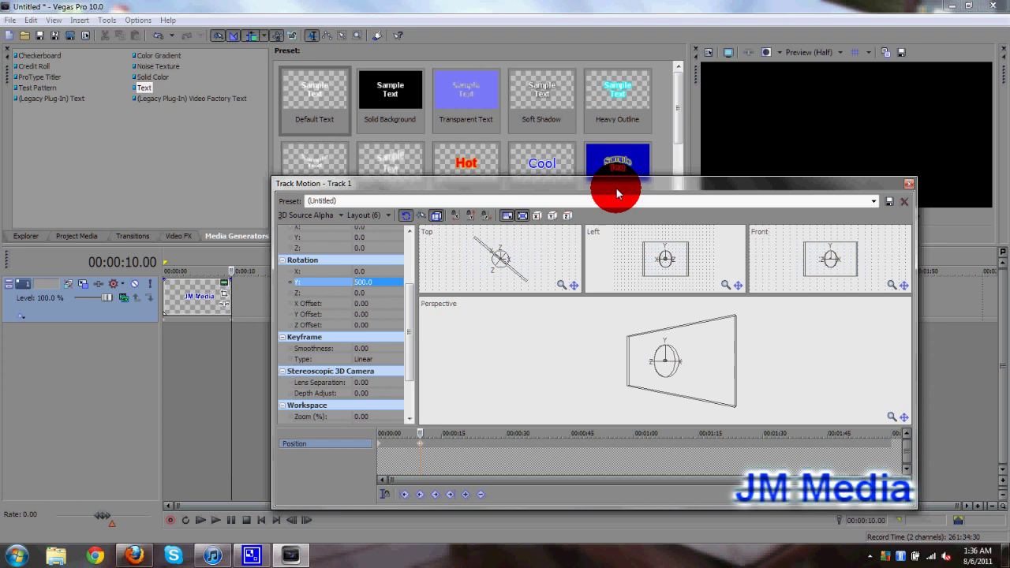
pyautogui.moveTo(618, 194); pyautogui.dragTo(519, 190)
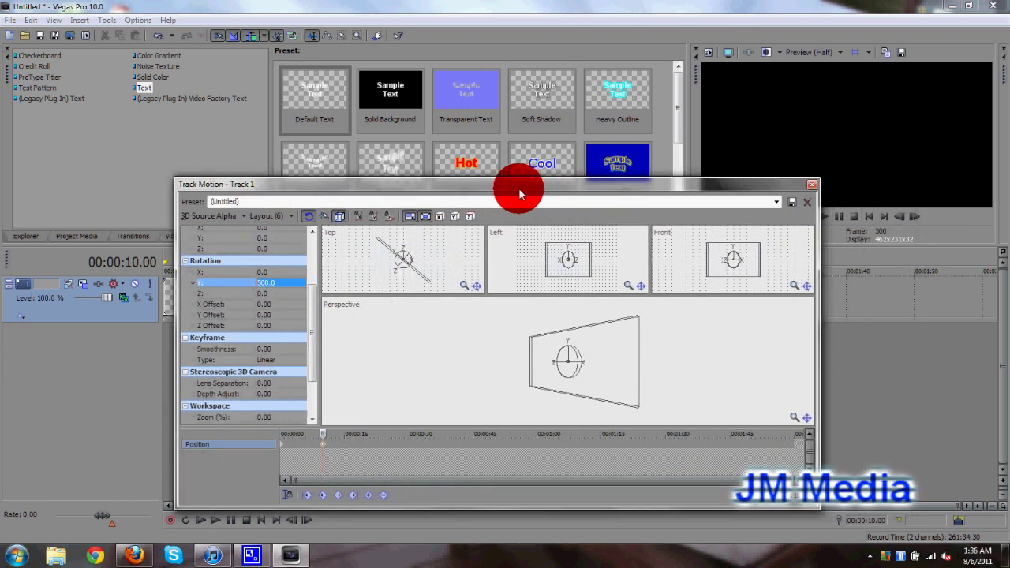
pyautogui.moveTo(311, 436)
pyautogui.mouseDown()
pyautogui.moveTo(322, 432)
pyautogui.moveTo(283, 441)
pyautogui.moveTo(296, 440)
pyautogui.mouseUp()
pyautogui.click(812, 186)
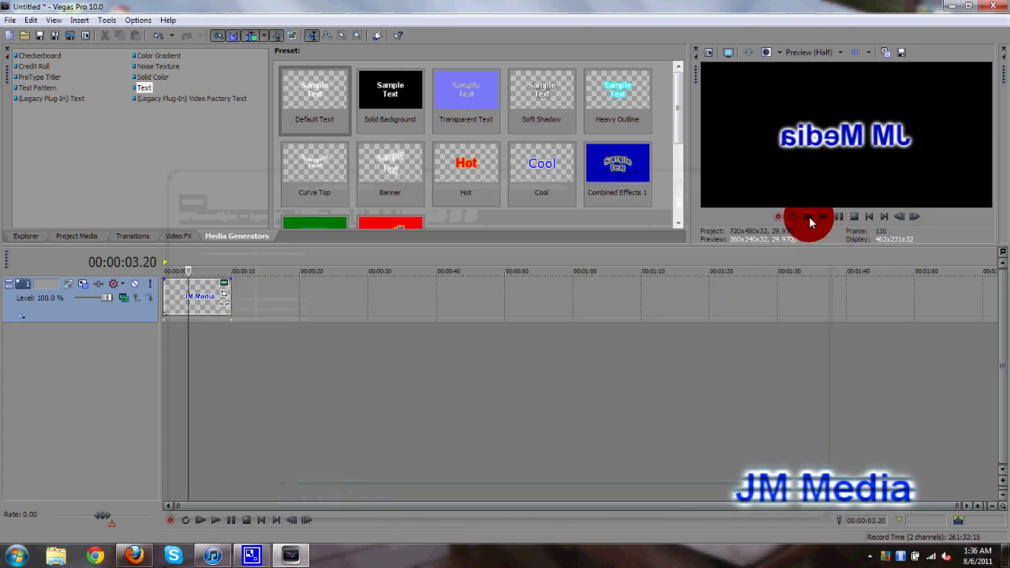
pyautogui.click(809, 218)
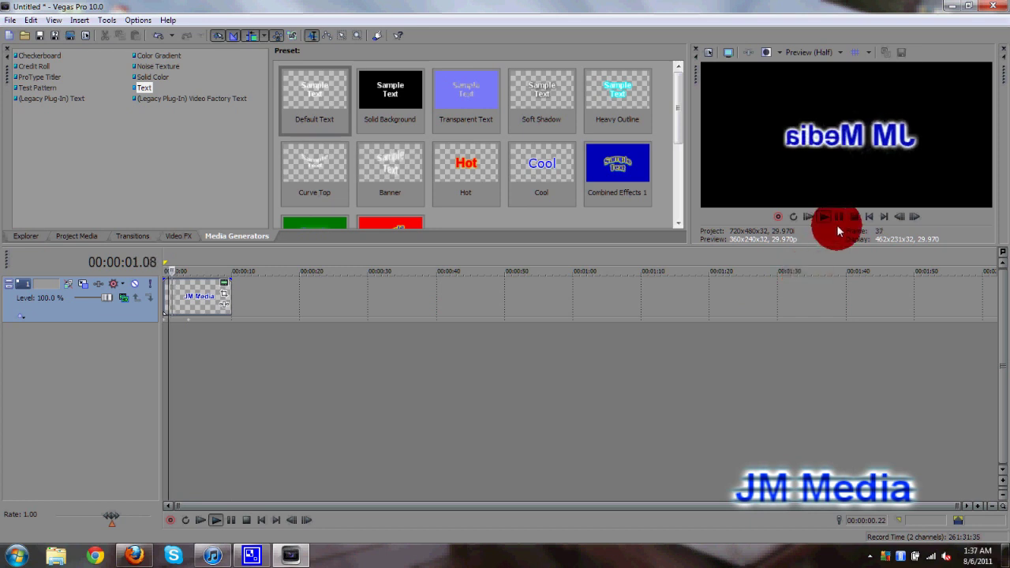
pyautogui.click(837, 225)
pyautogui.click(210, 335)
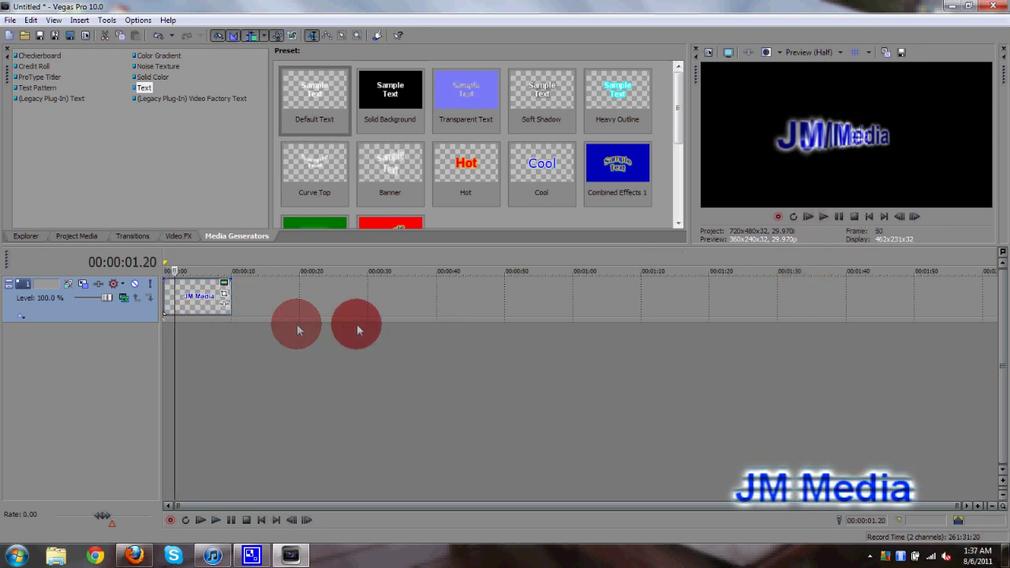
pyautogui.click(808, 217)
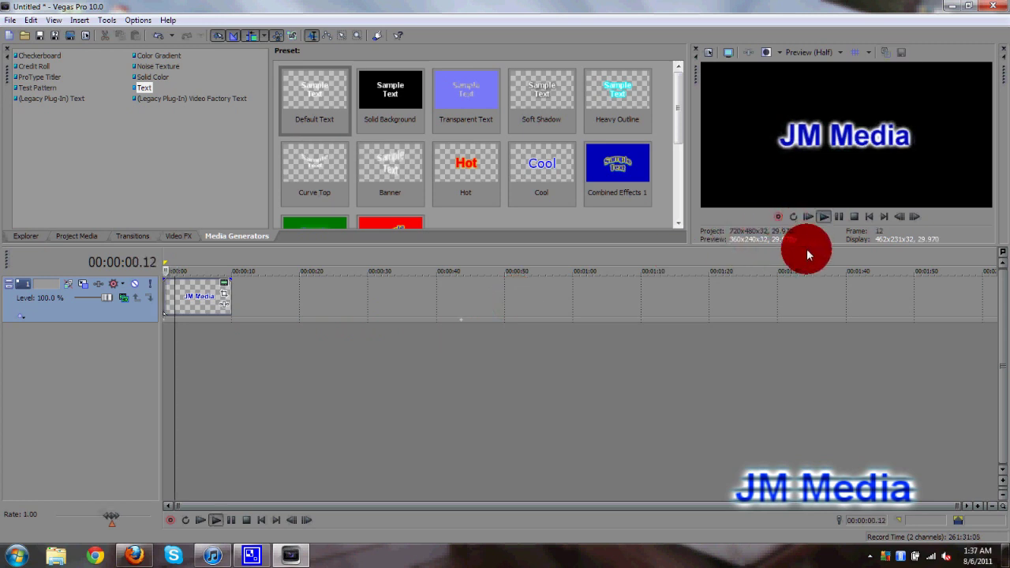
pyautogui.click(839, 216)
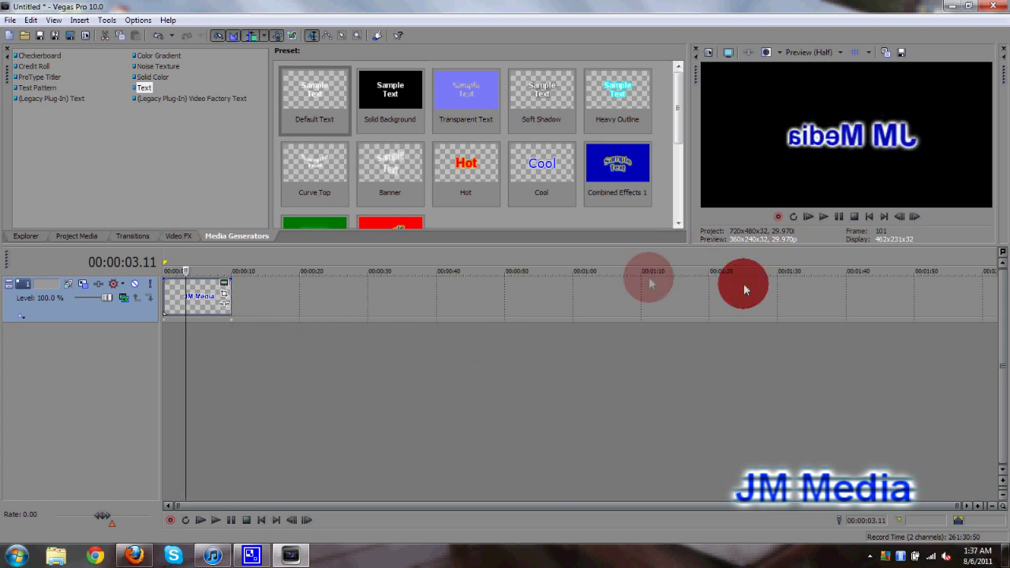
pyautogui.click(809, 216)
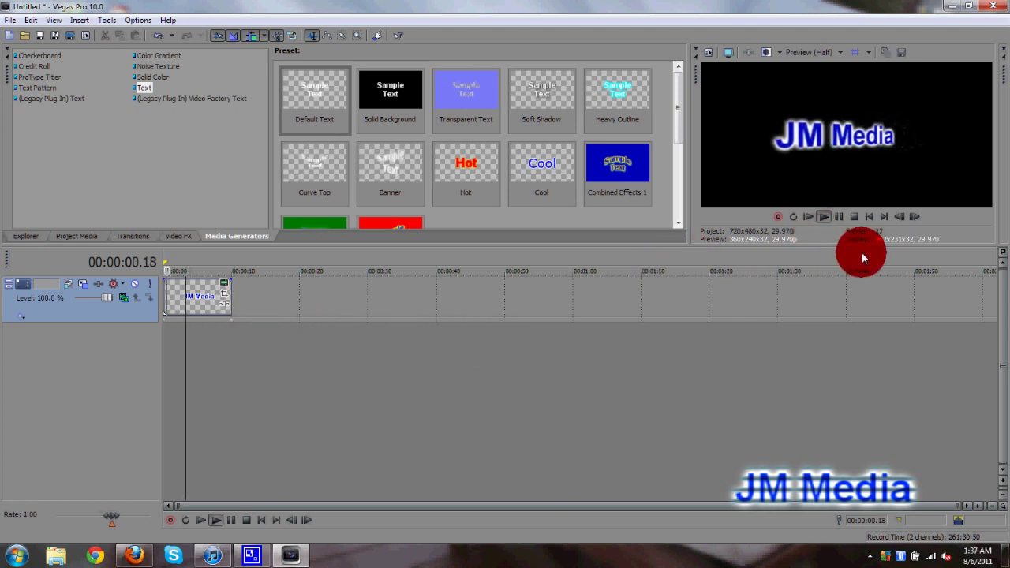
pyautogui.click(839, 216)
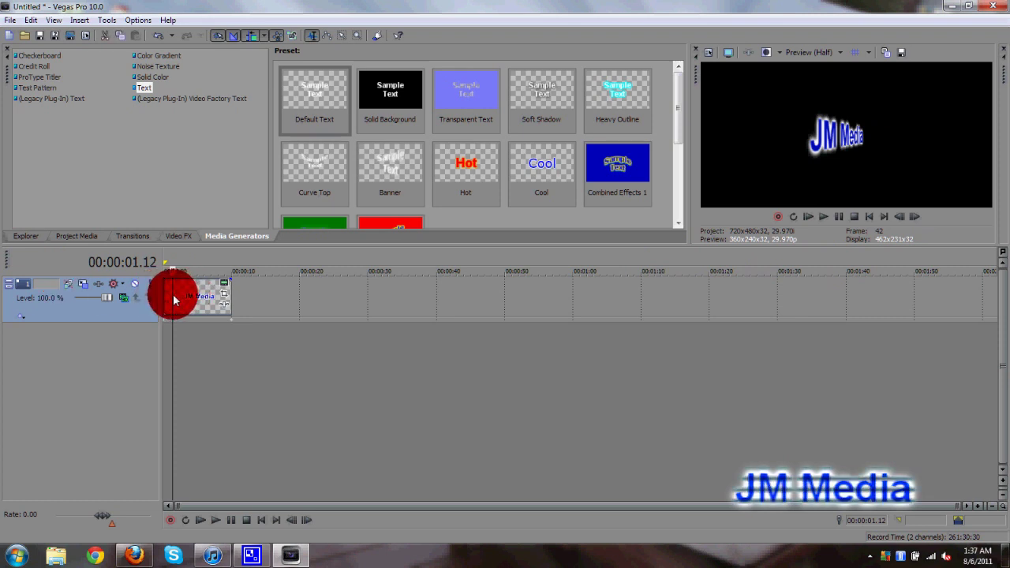
pyautogui.click(164, 297)
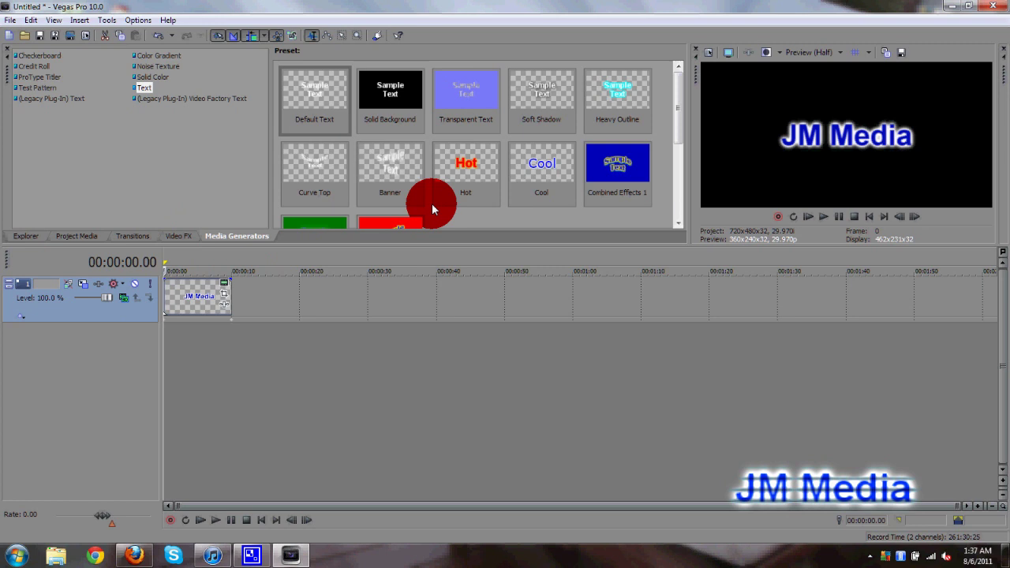
# Step: Apply the 35mm Lens flare preset to the JM Media track
pyautogui.click(178, 236)
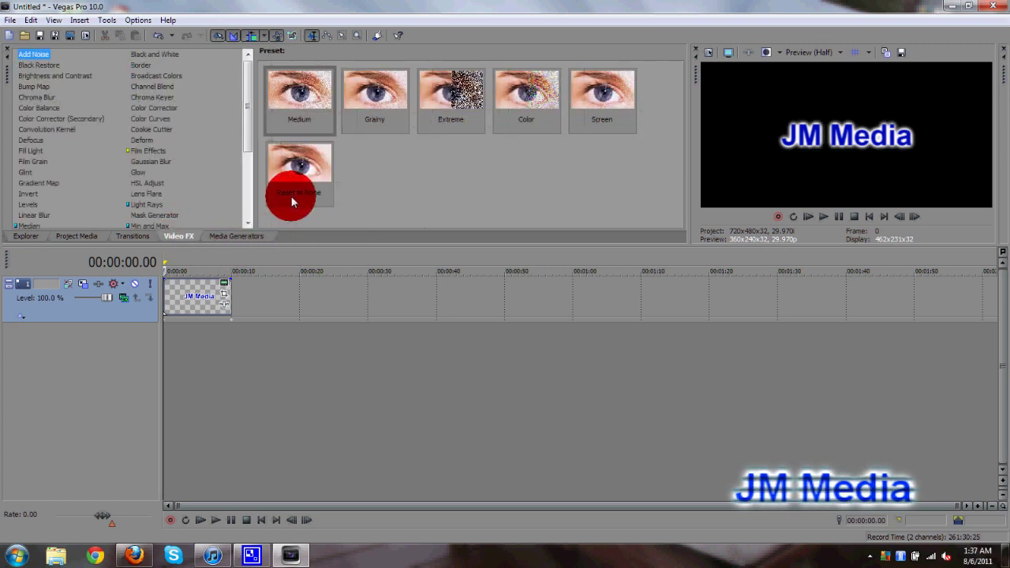
pyautogui.click(148, 194)
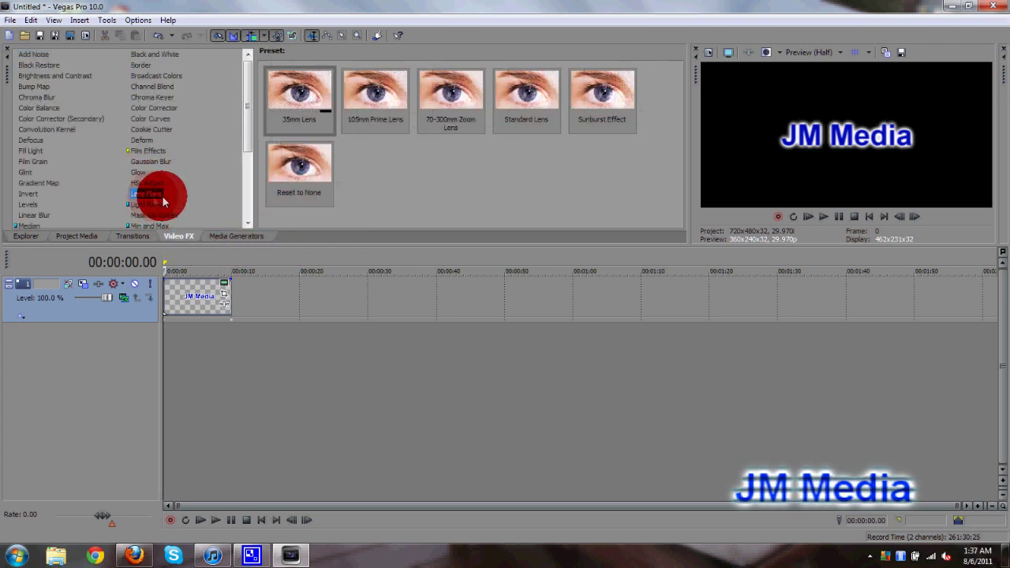
pyautogui.moveTo(316, 93); pyautogui.dragTo(198, 305)
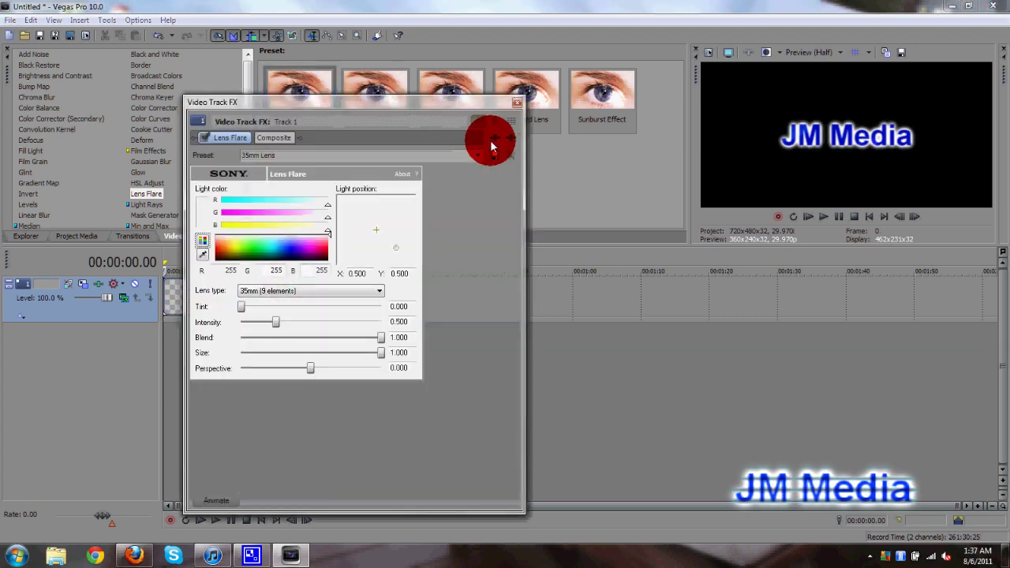
# Step: Keyframe the lens flare around 20 and 47 seconds, moving its light position
pyautogui.click(228, 499)
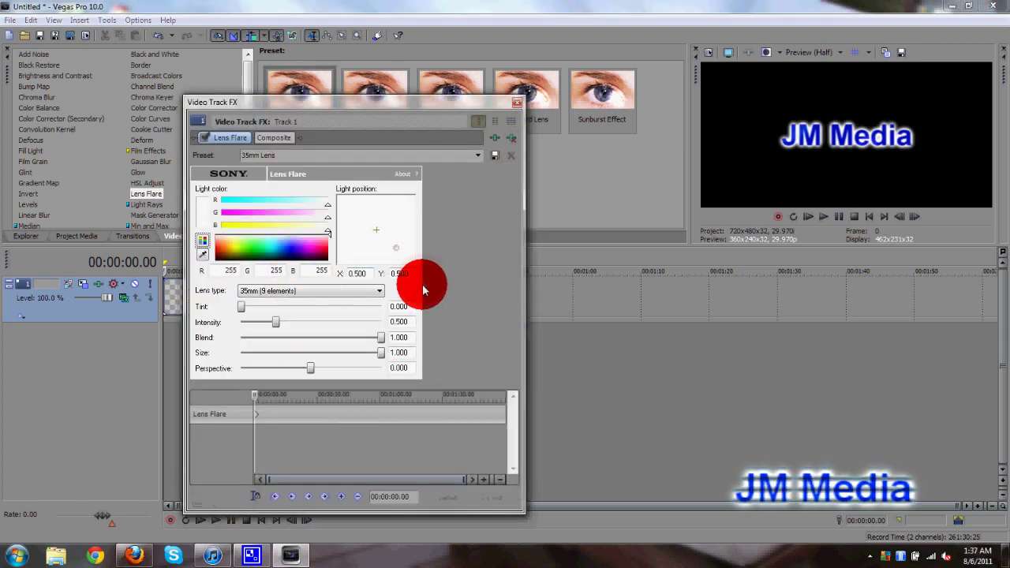
pyautogui.moveTo(282, 379); pyautogui.dragTo(297, 394)
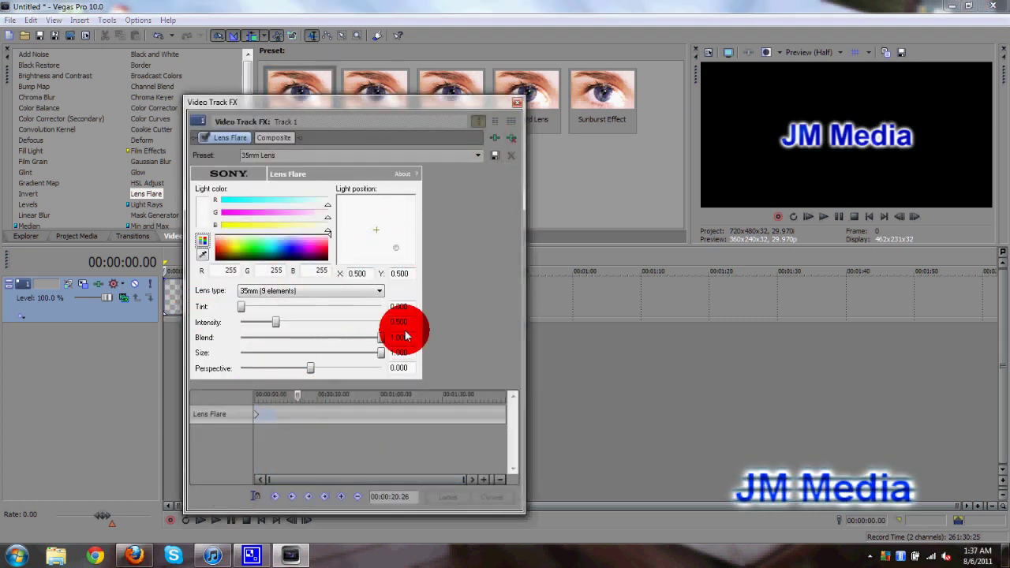
pyautogui.doubleClick(300, 414)
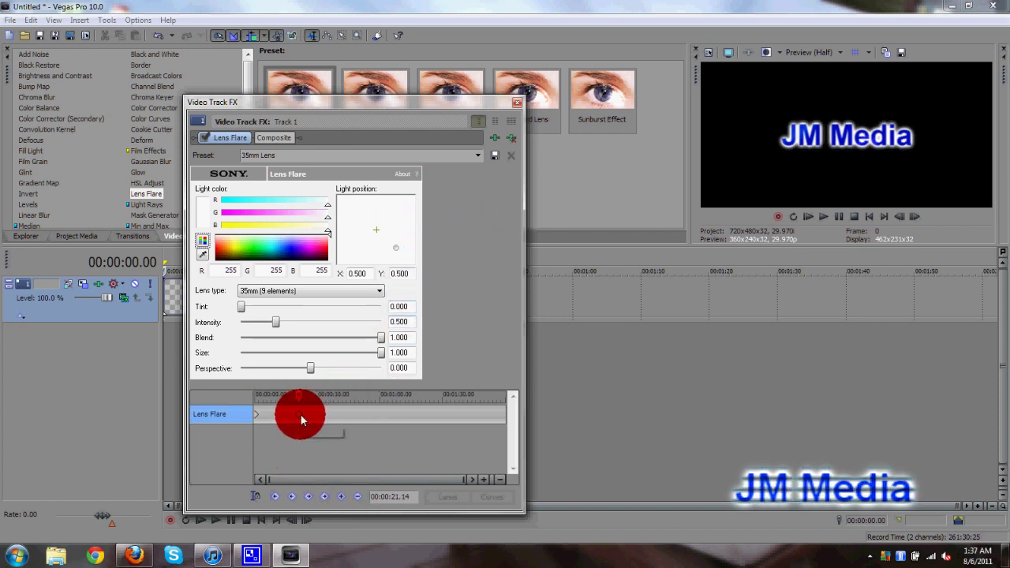
pyautogui.doubleClick(355, 413)
pyautogui.moveTo(366, 207); pyautogui.dragTo(355, 220)
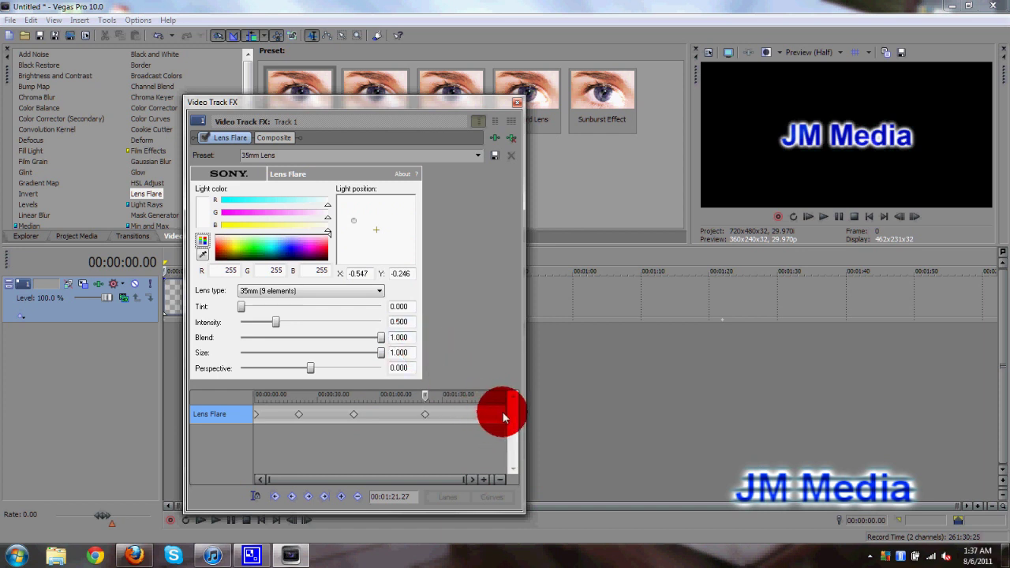
pyautogui.click(343, 215)
pyautogui.moveTo(352, 224); pyautogui.dragTo(355, 260)
pyautogui.click(513, 109)
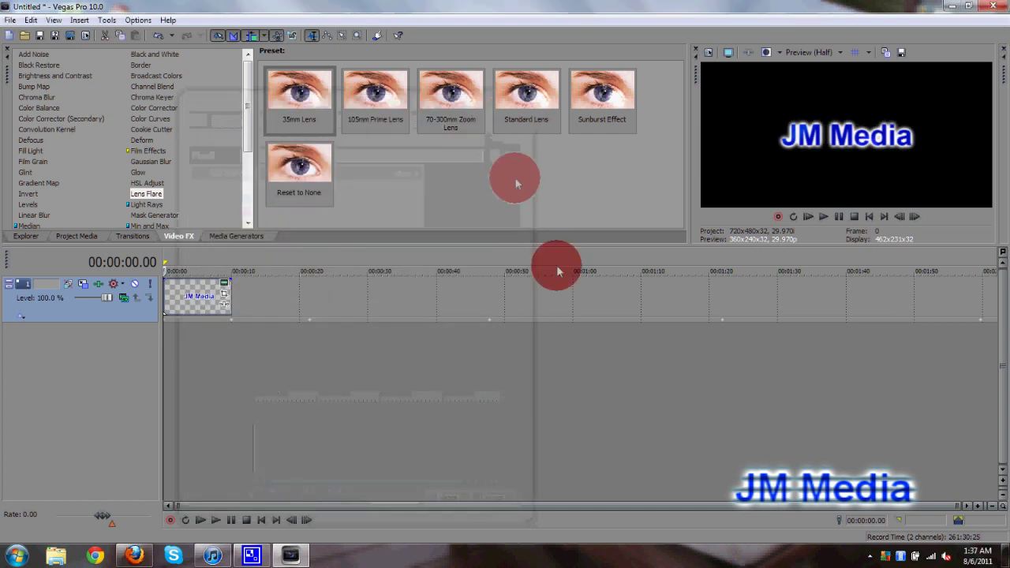
# Step: Play the rotating title with its lens flare in the preview, then stop
pyautogui.click(809, 222)
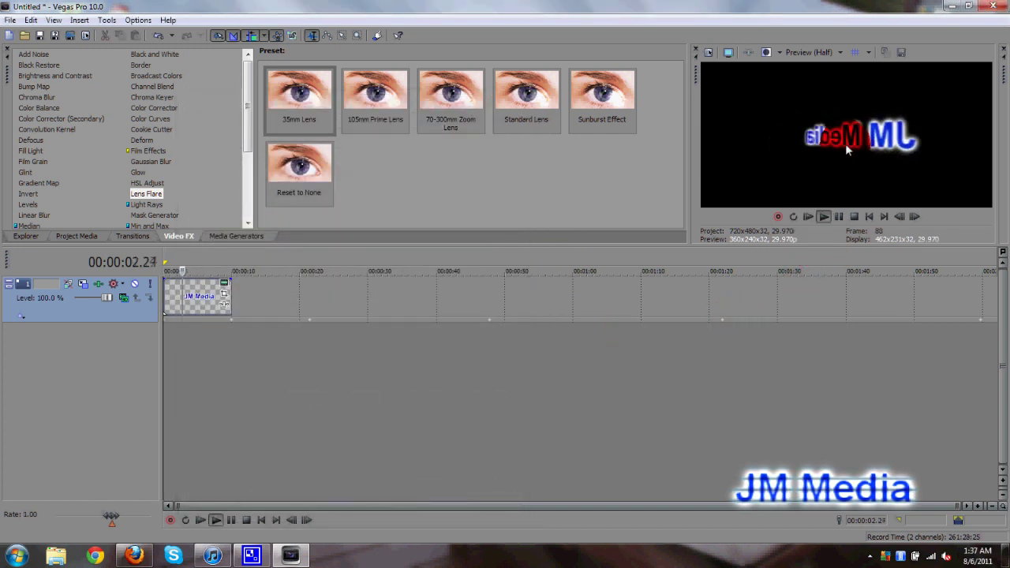
pyautogui.click(456, 272)
pyautogui.click(256, 272)
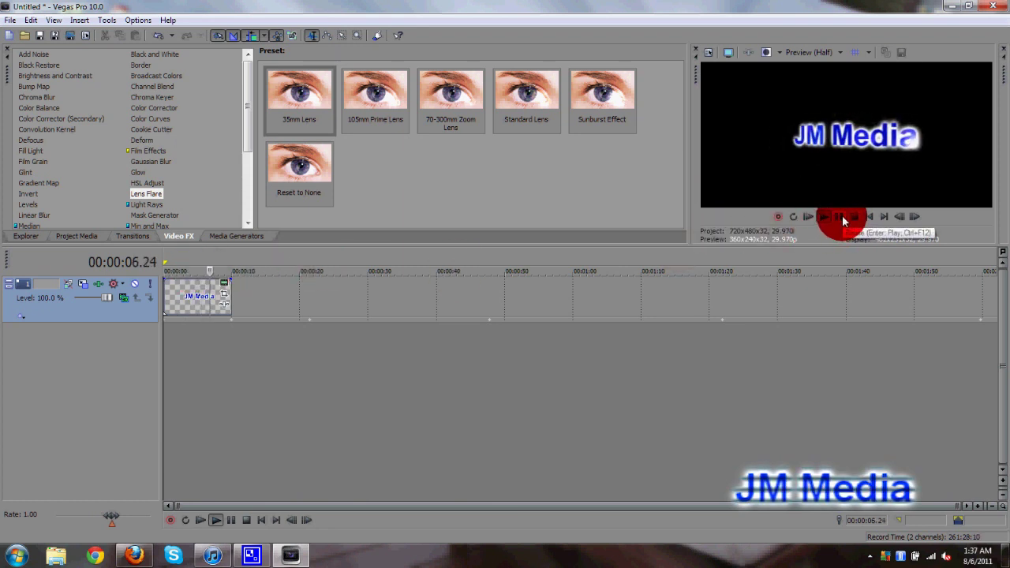
pyautogui.click(684, 290)
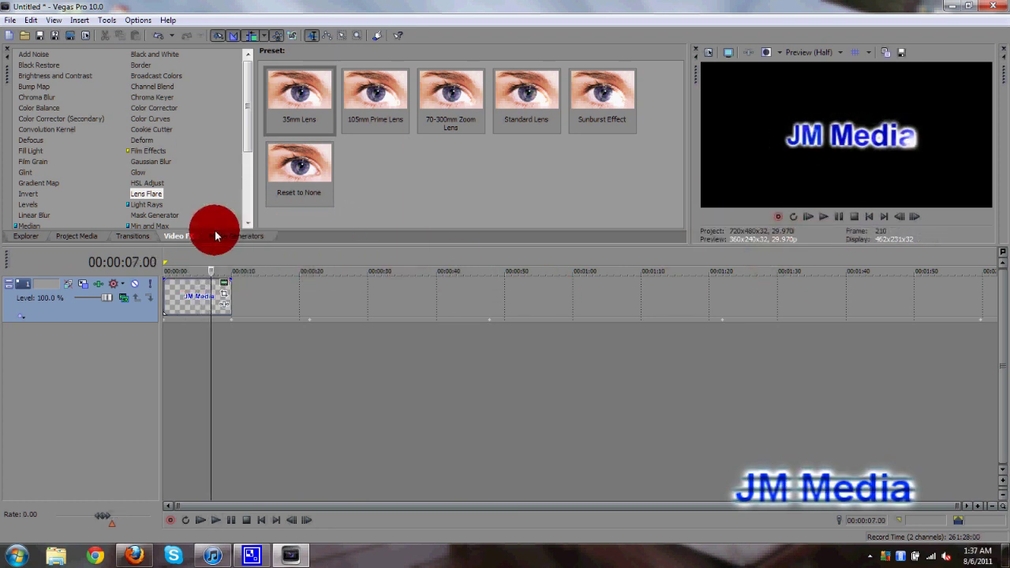
# Step: Apply the White Soft Glow preset to the JM Media clip with lowered suppression
pyautogui.click(162, 161)
pyautogui.click(138, 172)
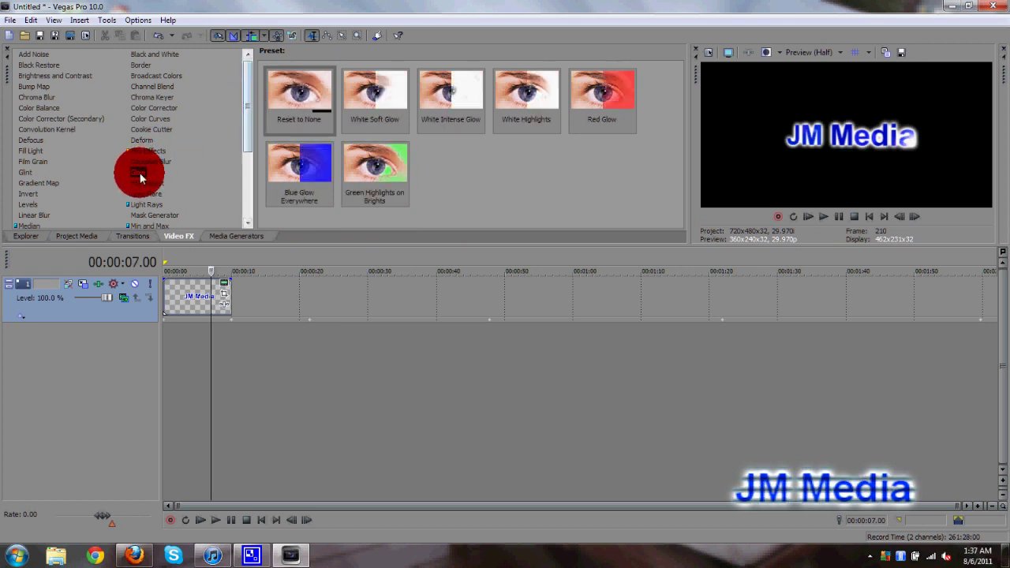
pyautogui.moveTo(389, 86); pyautogui.dragTo(195, 298)
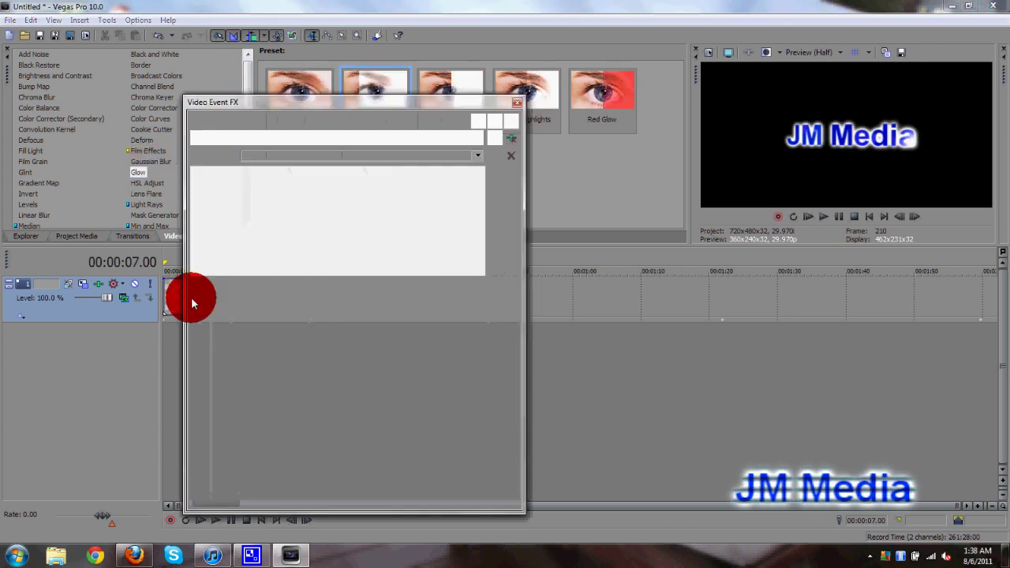
pyautogui.click(377, 256)
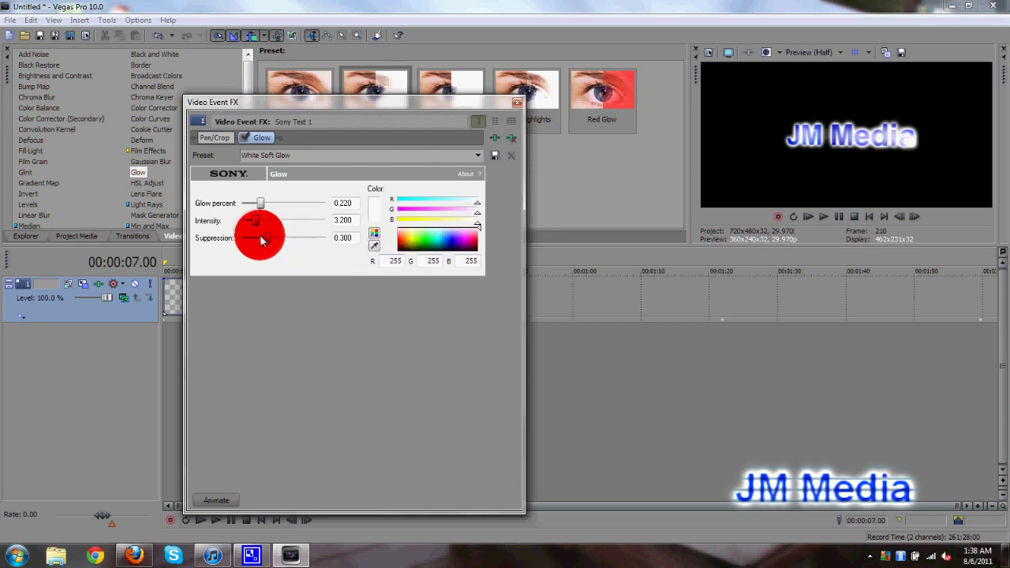
pyautogui.moveTo(267, 240)
pyautogui.mouseDown()
pyautogui.moveTo(251, 240)
pyautogui.moveTo(274, 249)
pyautogui.mouseUp()
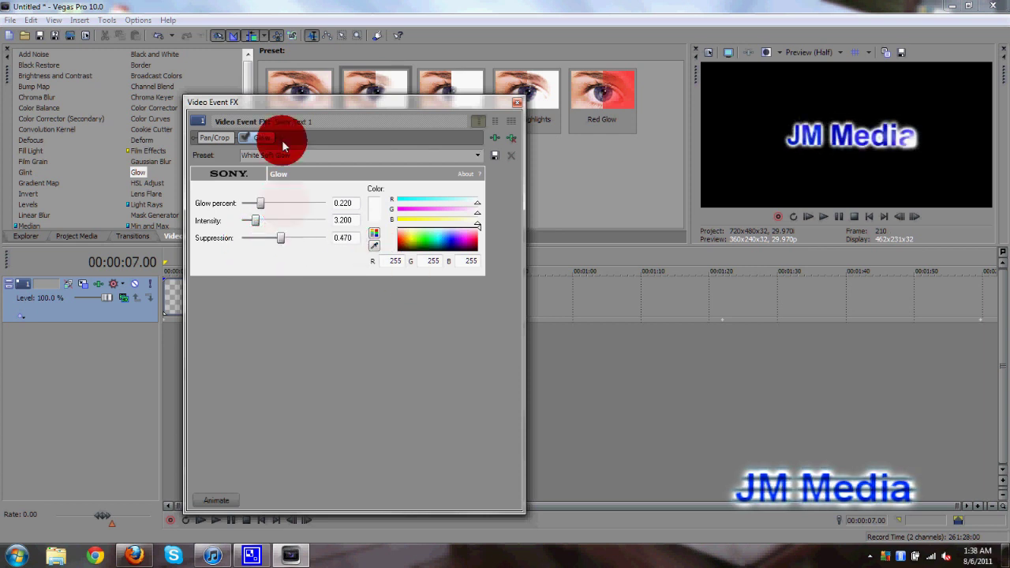
pyautogui.click(513, 139)
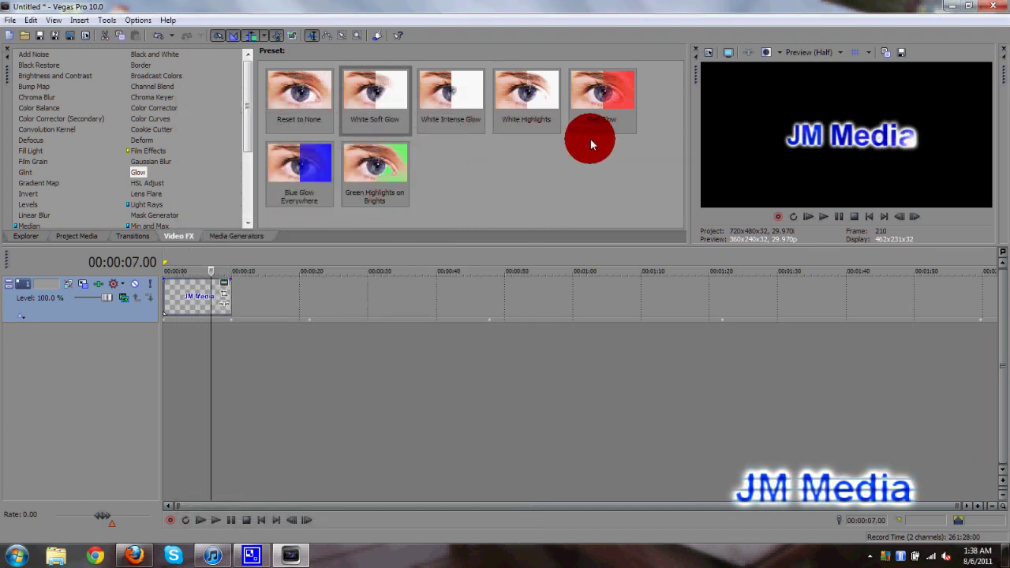
pyautogui.click(633, 98)
# Step: Apply the Red Glow preset and lower its suppression to 0.091
pyautogui.moveTo(464, 188); pyautogui.dragTo(206, 285)
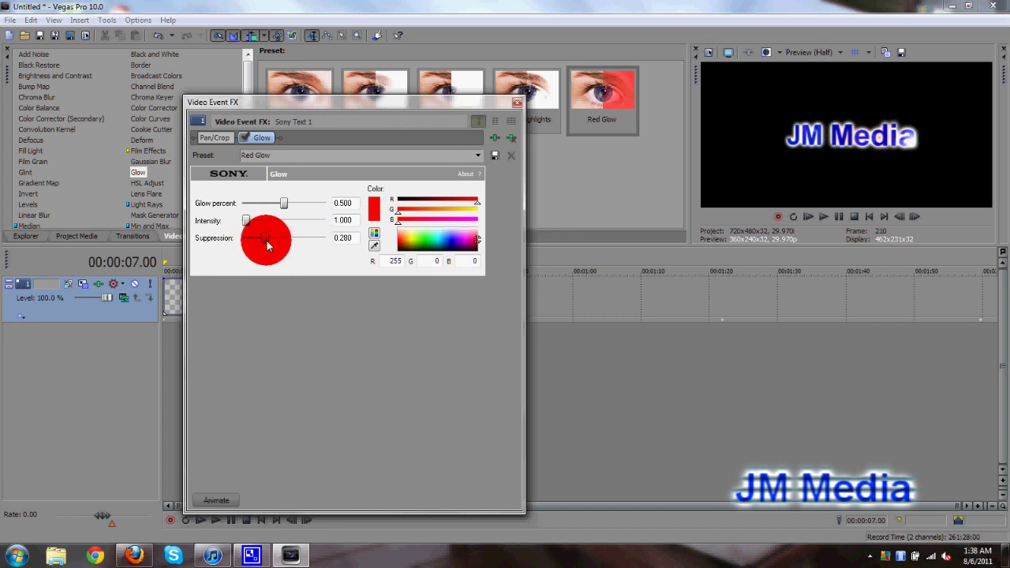
pyautogui.moveTo(281, 246); pyautogui.dragTo(249, 253)
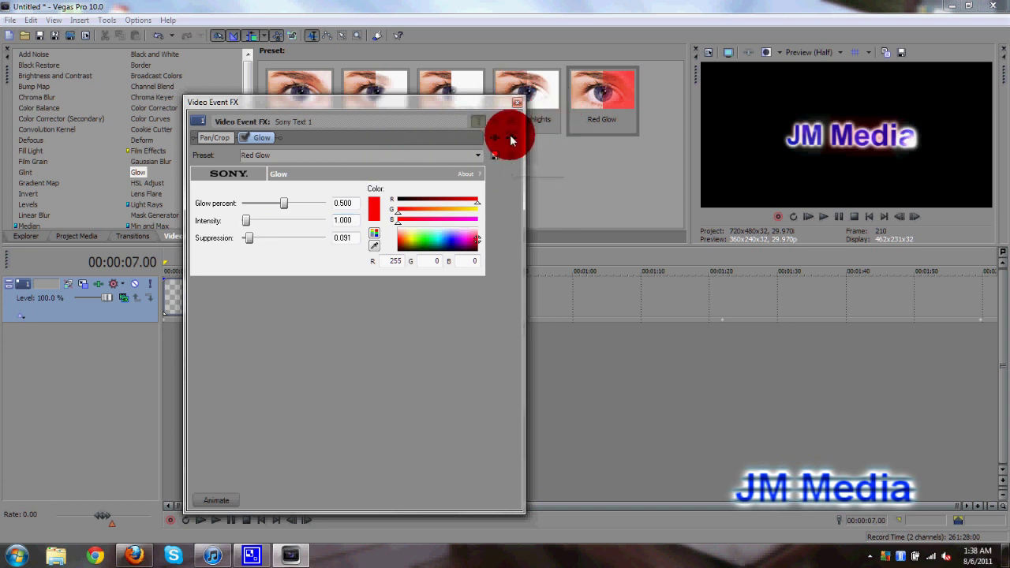
pyautogui.click(516, 103)
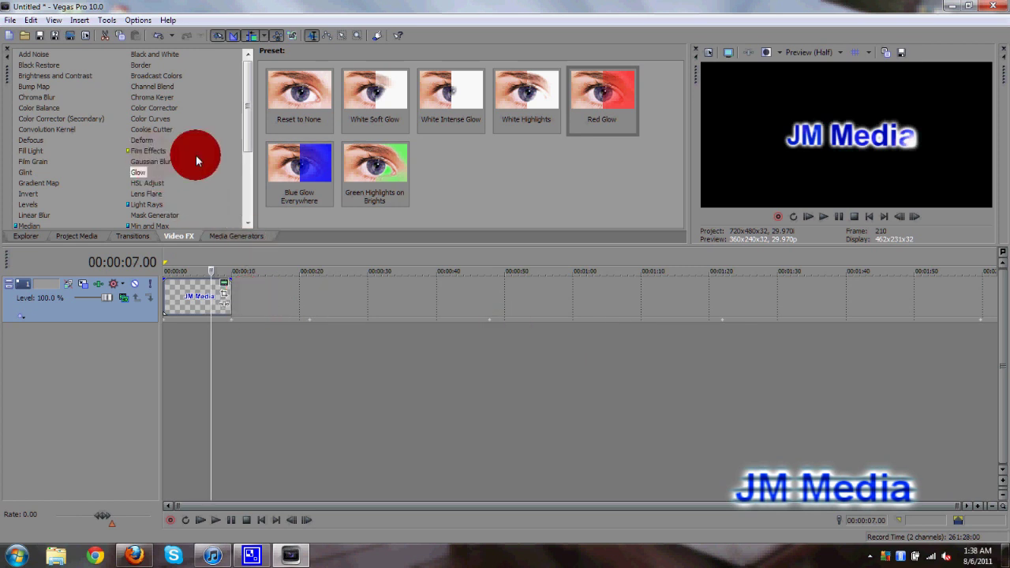
# Step: Apply the TV Simulator 'TV Look' preset to the JM Media text event
pyautogui.moveTo(248, 118); pyautogui.dragTo(244, 162)
pyautogui.click(158, 198)
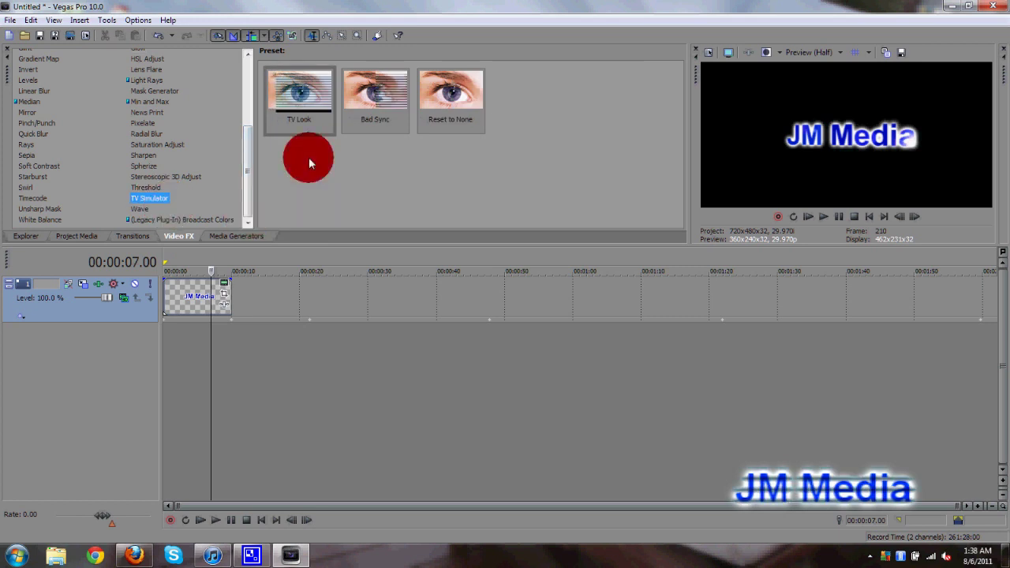
pyautogui.moveTo(309, 93); pyautogui.dragTo(192, 305)
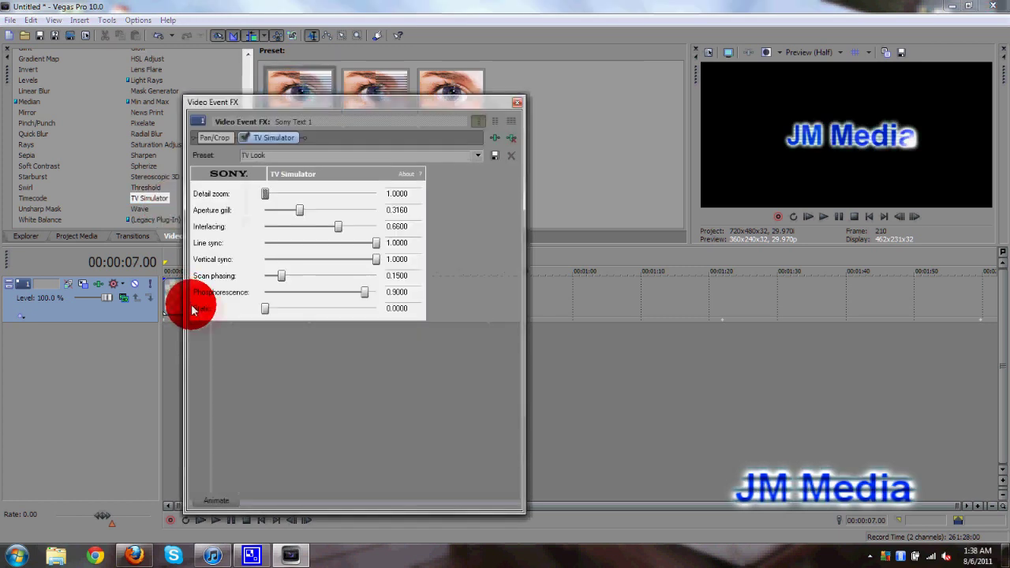
# Step: Play back the preview to check the TV effect, then close the Video Event FX dialog
pyautogui.click(824, 217)
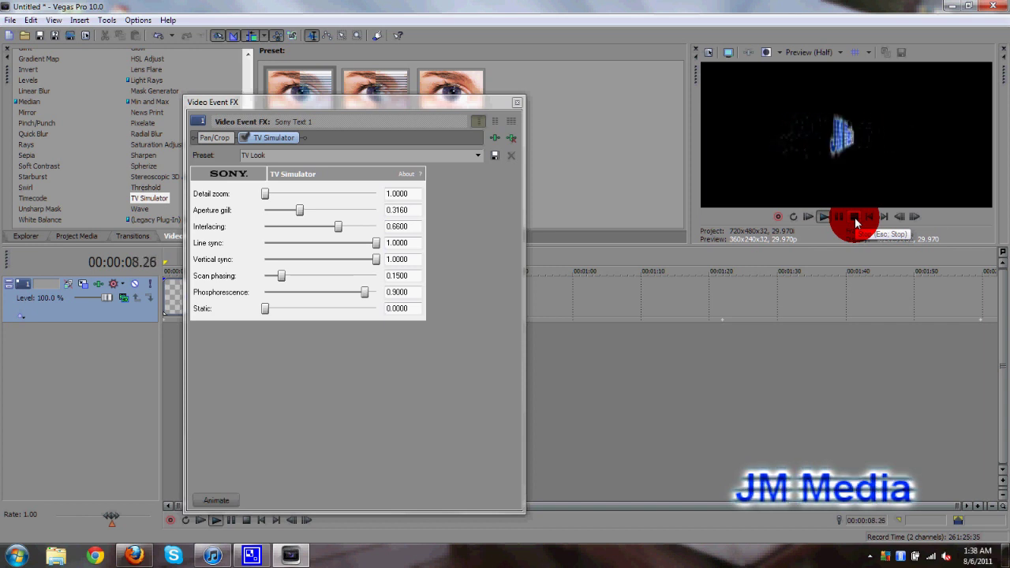
pyautogui.click(855, 217)
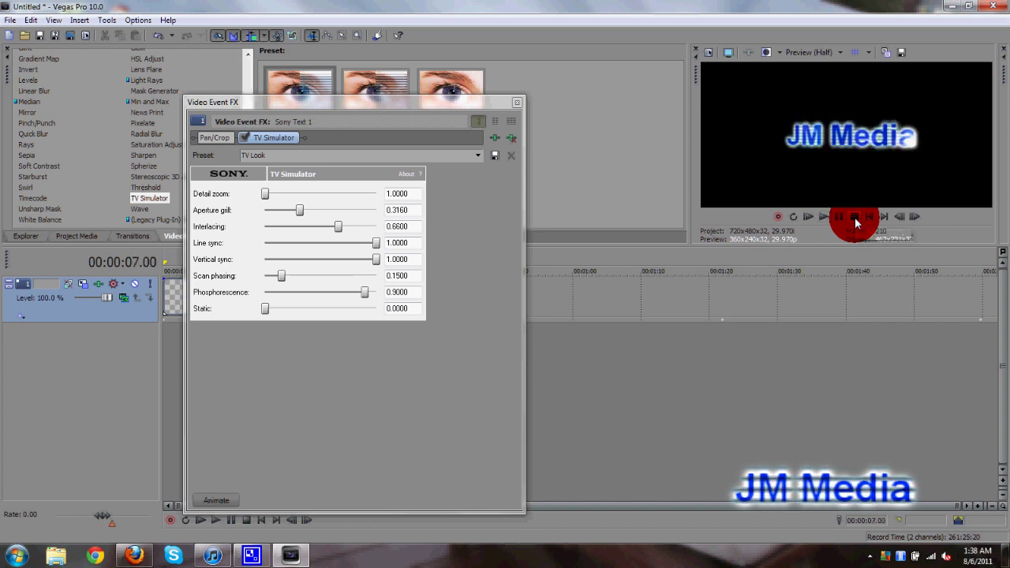
pyautogui.click(516, 102)
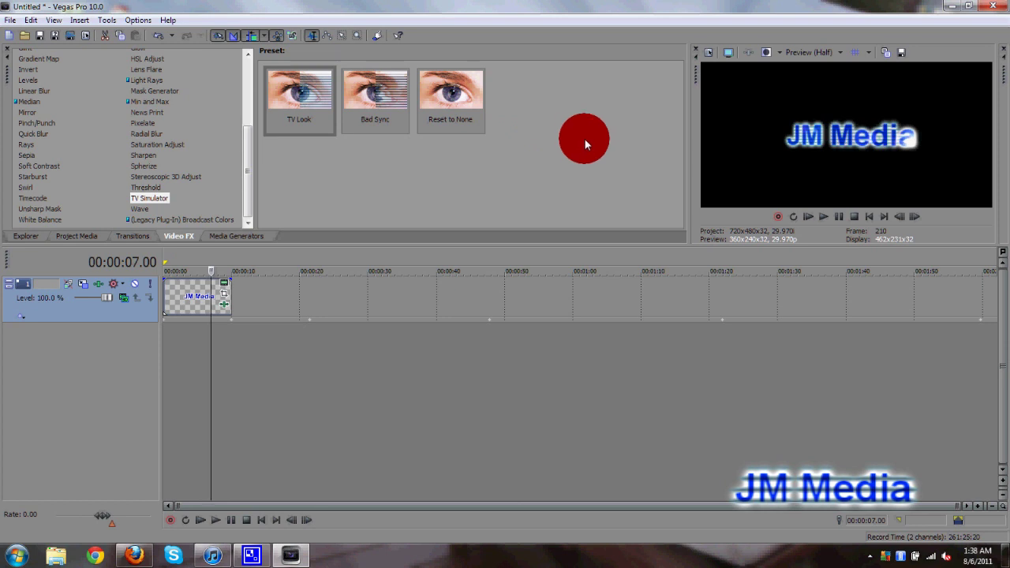